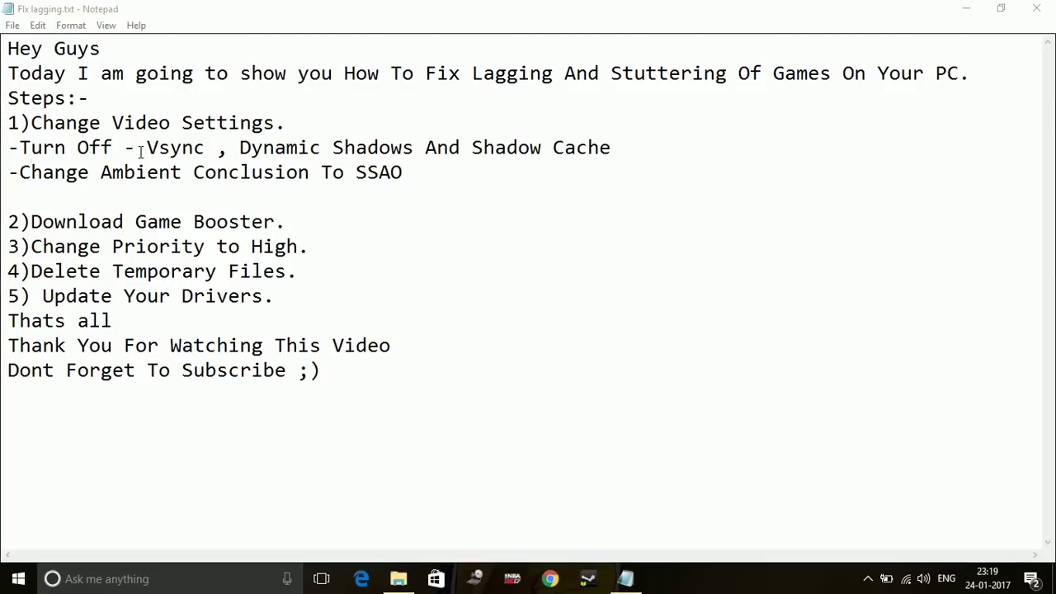
Review the video settings notes by highlighting Vsync, Dynamic Shadows and Shadow Cache, and point out the SSAO and Game Booster lines.
{"action": "left_click_drag", "start_coordinate": [145, 148], "coordinate": [207, 152]}
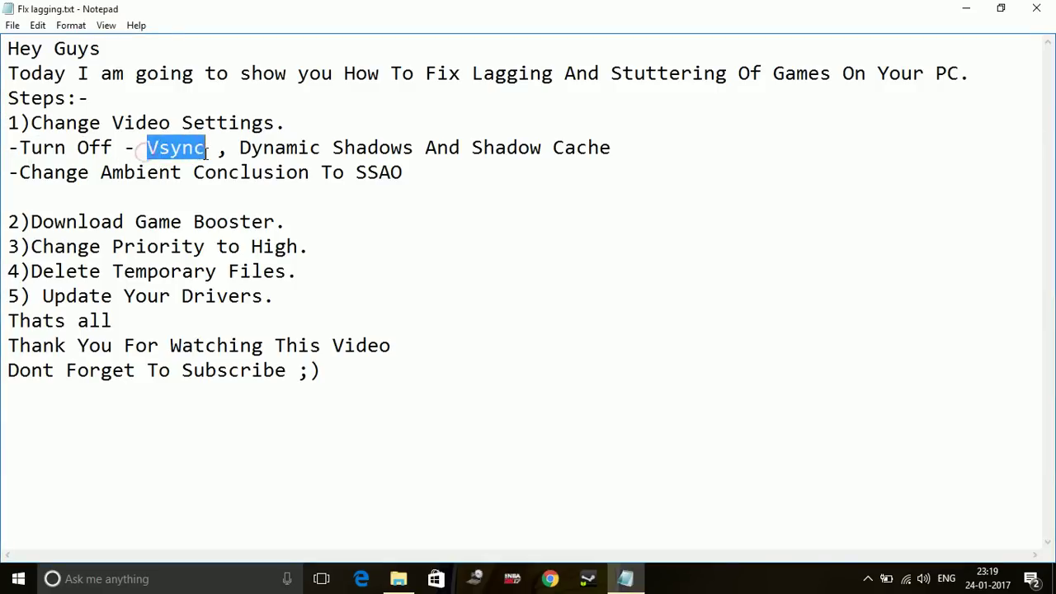
{"action": "left_click", "coordinate": [240, 149]}
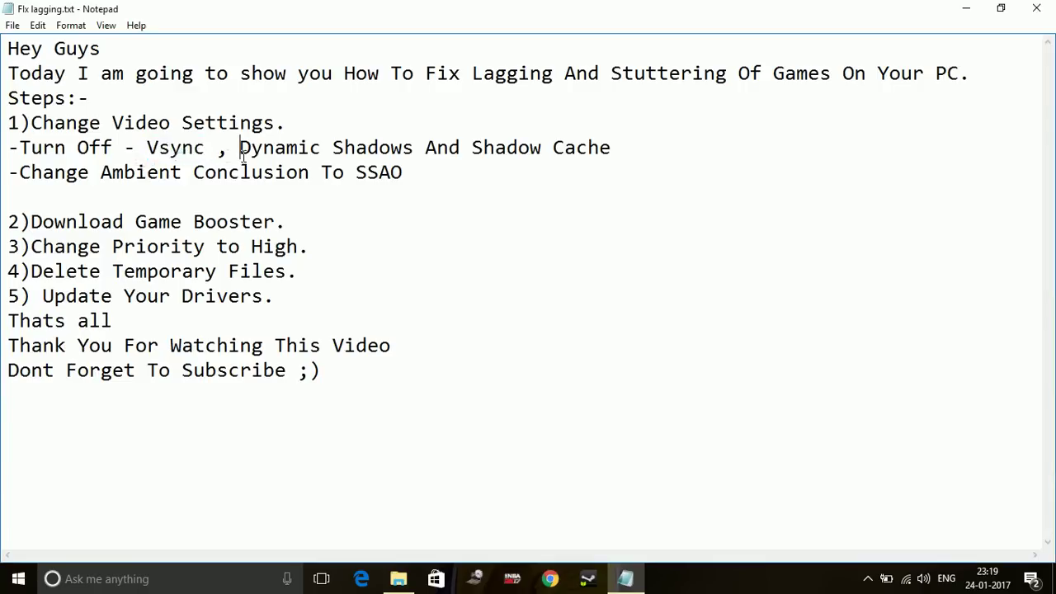
{"action": "left_click_drag", "start_coordinate": [240, 149], "coordinate": [663, 158]}
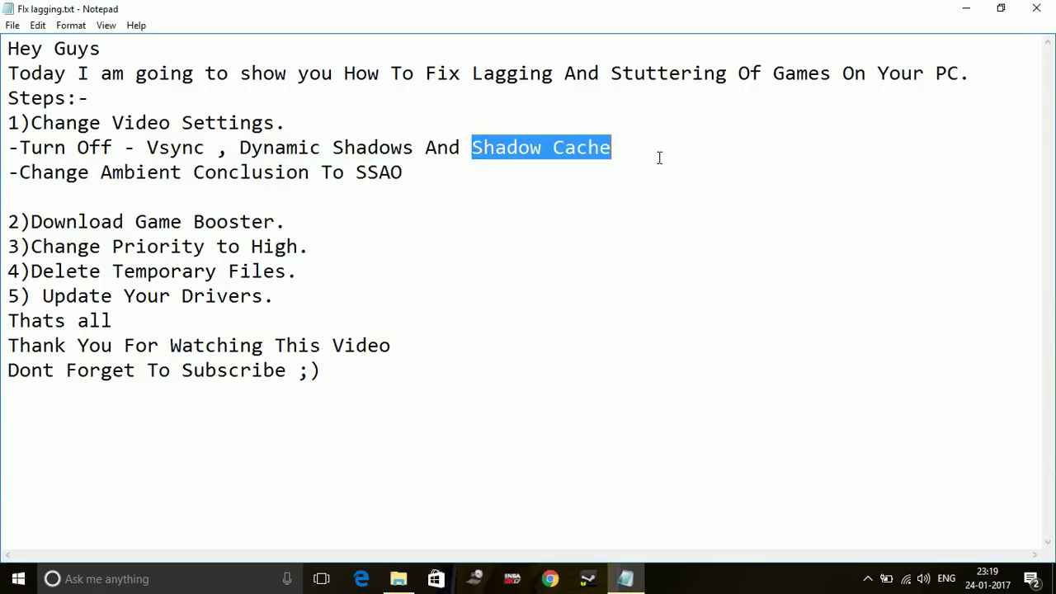
{"action": "left_click", "coordinate": [442, 208]}
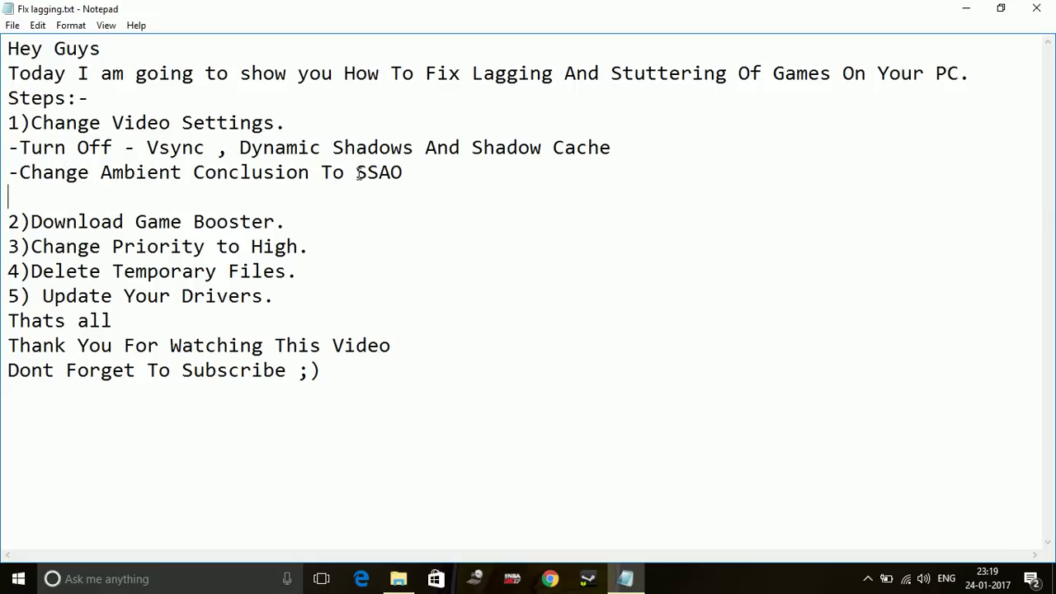
{"action": "left_click", "coordinate": [391, 172]}
{"action": "left_click", "coordinate": [311, 152]}
{"action": "left_click", "coordinate": [8, 222]}
Switch to Chrome and search Google for "download razer game booster".
{"action": "left_click", "coordinate": [554, 580]}
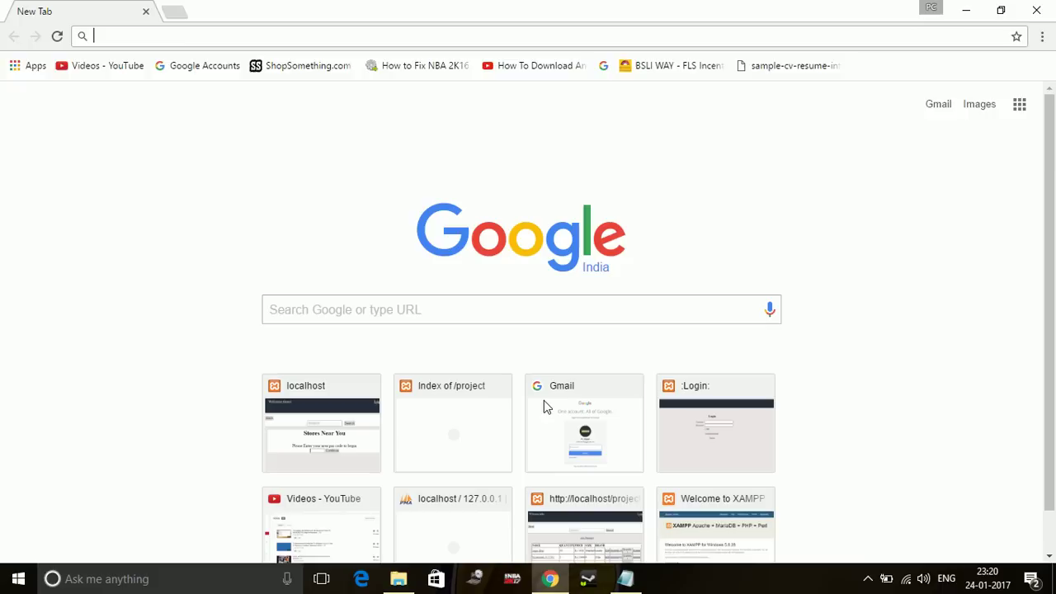
{"action": "type", "text": "Downloa"}
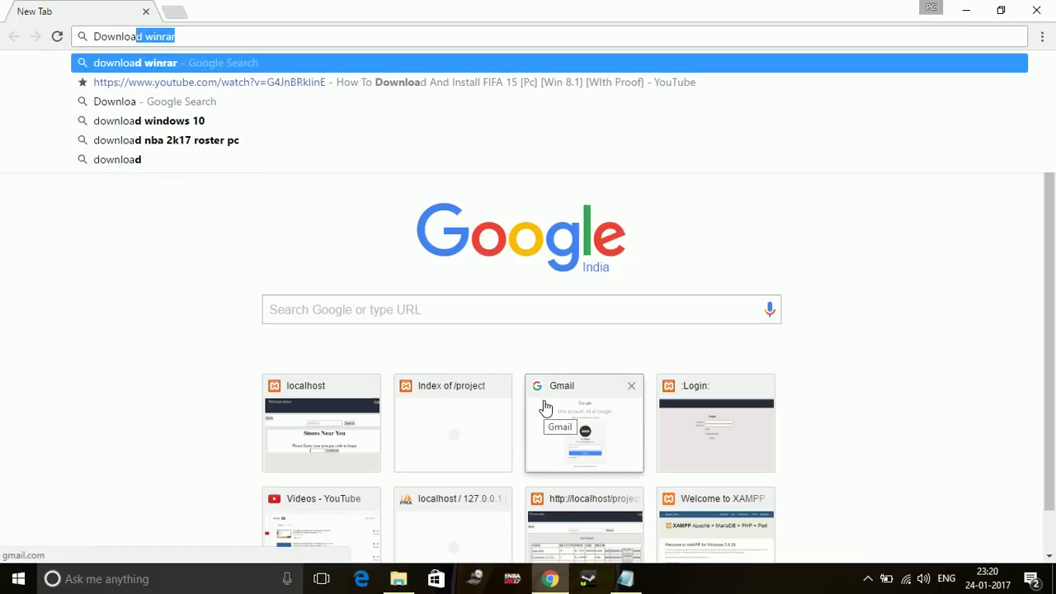
{"action": "type", "text": "d raz"}
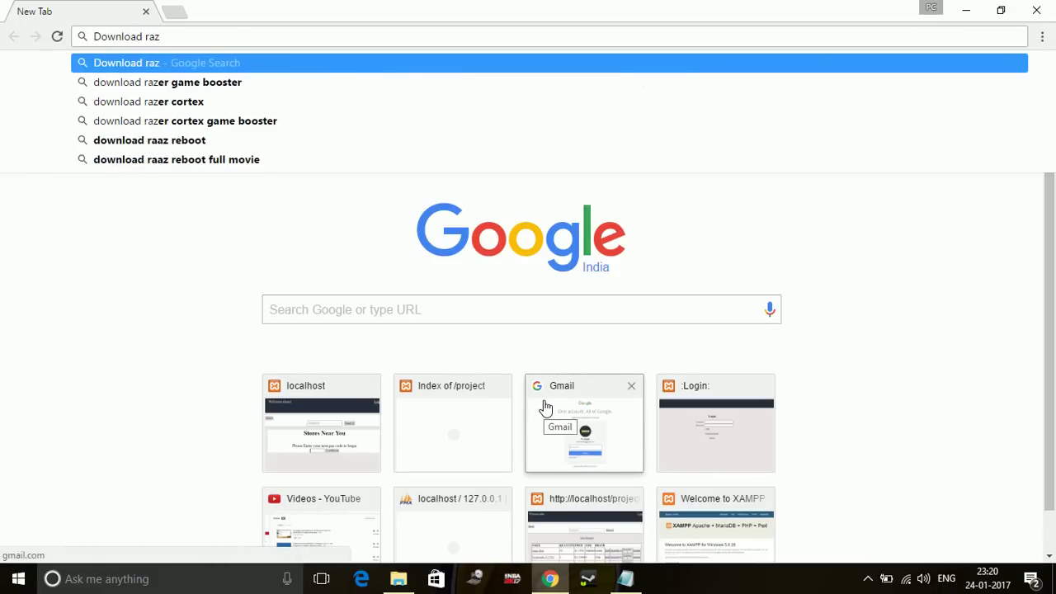
{"action": "key", "text": "Down"}
{"action": "key", "text": "Return"}
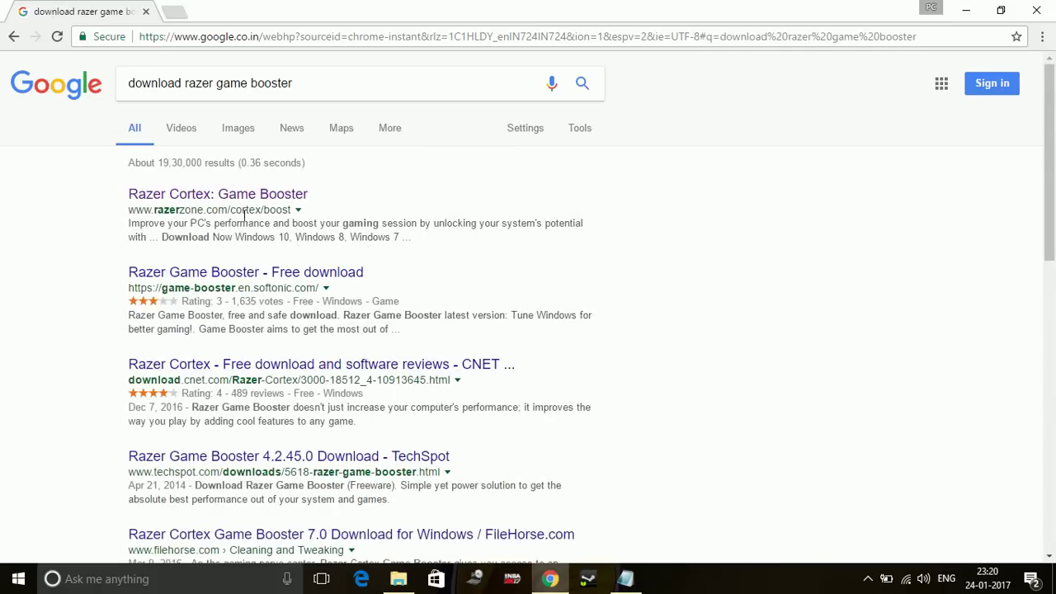
Download Razer Cortex through the "Razer Cortex: Game Booster" search result, and close the browser.
{"action": "left_click", "coordinate": [254, 196]}
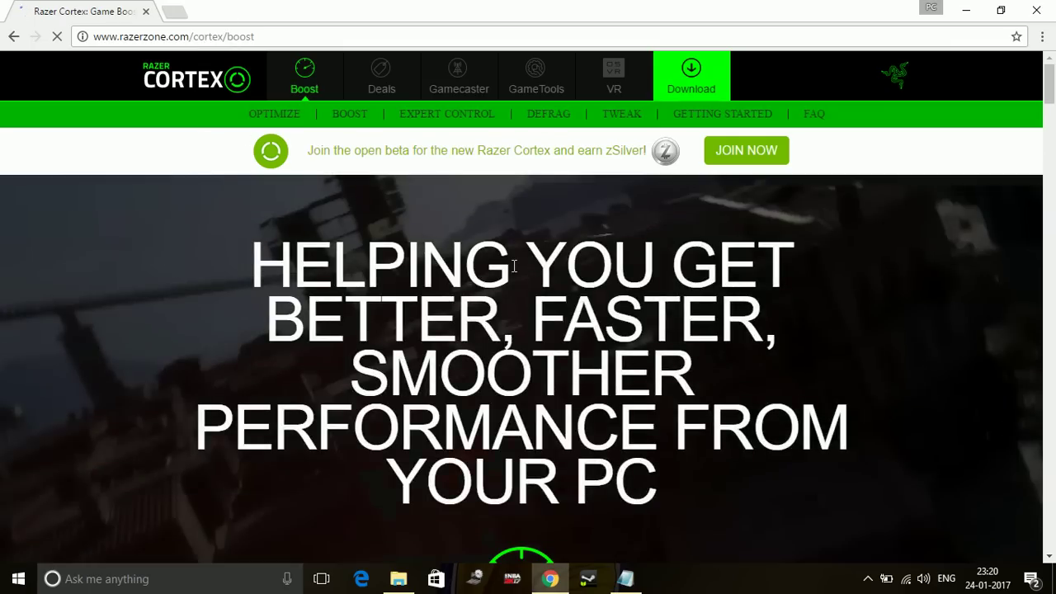
{"action": "scroll", "coordinate": [514, 266], "scroll_direction": "down", "scroll_amount": 3}
{"action": "scroll", "coordinate": [514, 266], "scroll_direction": "down", "scroll_amount": 5}
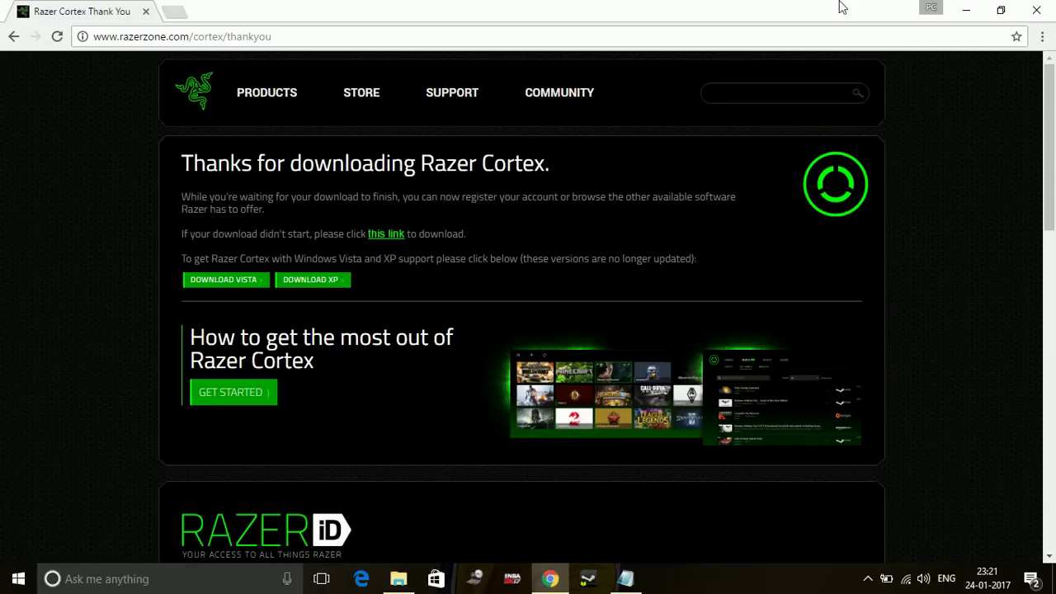
{"action": "left_click", "coordinate": [1036, 8]}
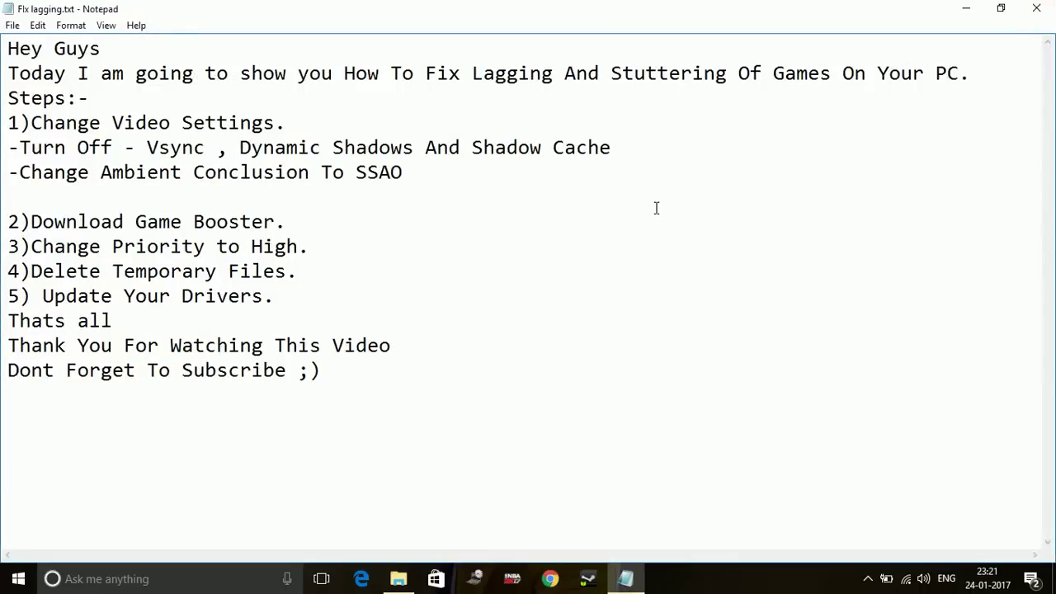
Highlight the line "3)Change Priority to High." in the notes to review that step.
{"action": "left_click", "coordinate": [9, 246]}
{"action": "left_click", "coordinate": [311, 233]}
{"action": "left_click_drag", "start_coordinate": [311, 233], "coordinate": [332, 245]}
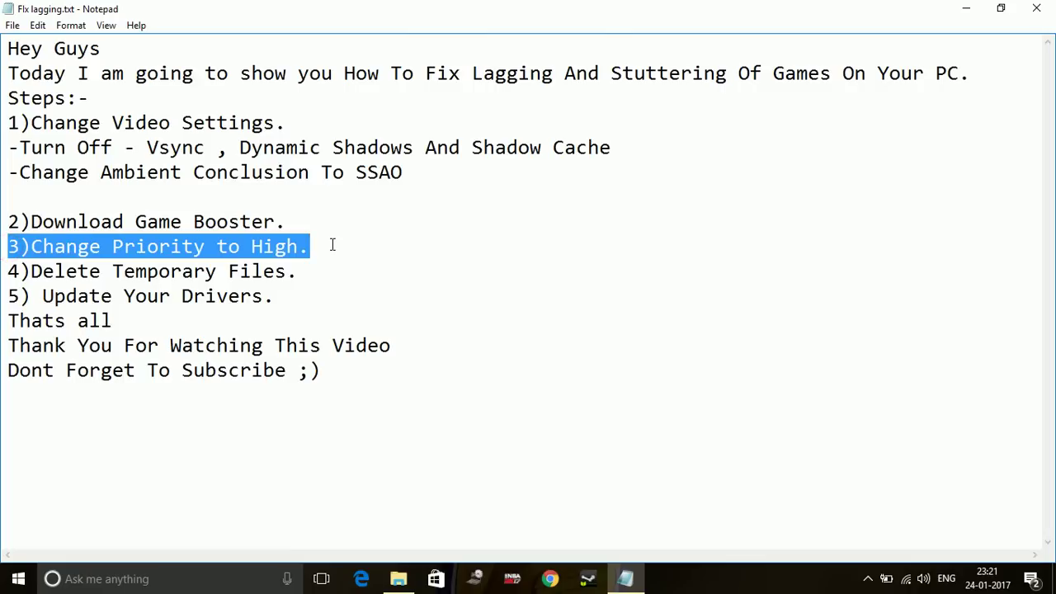
{"action": "left_click", "coordinate": [431, 341]}
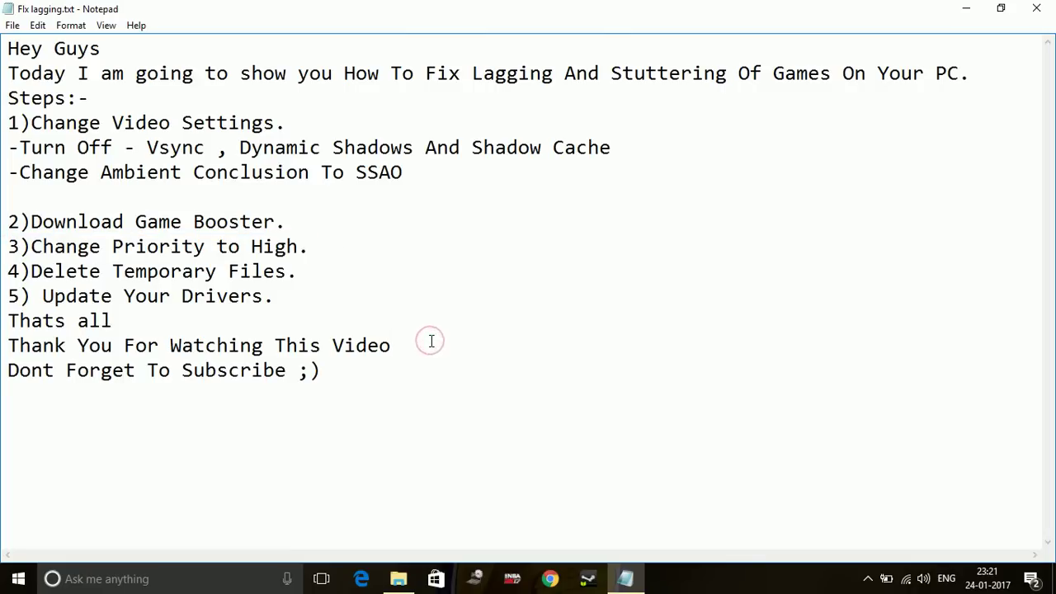
{"action": "left_click_drag", "start_coordinate": [430, 340], "coordinate": [156, 242]}
{"action": "left_click", "coordinate": [156, 242]}
{"action": "left_click", "coordinate": [418, 273]}
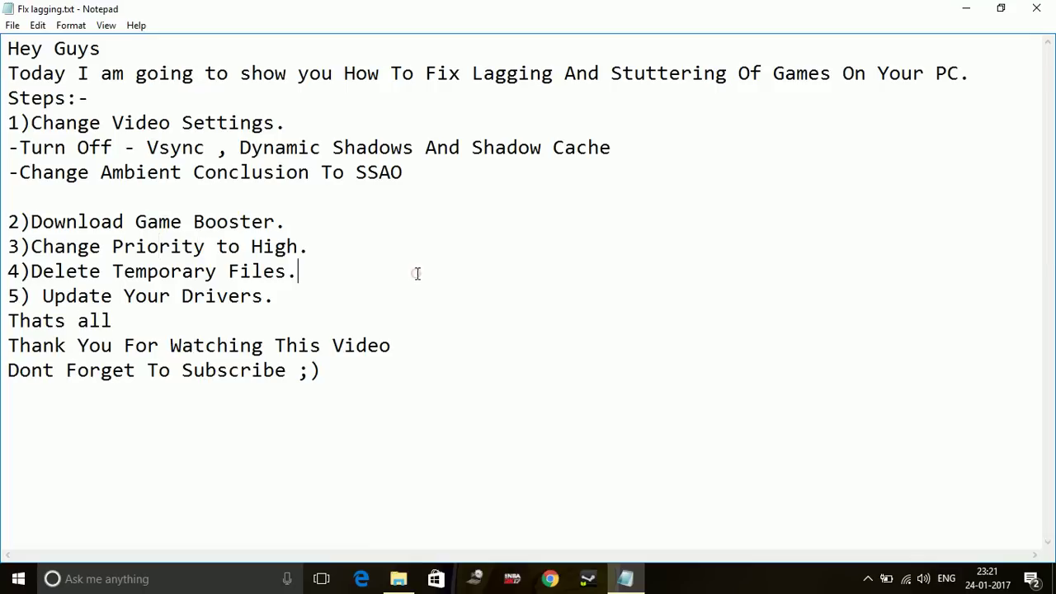
{"action": "left_click", "coordinate": [316, 243]}
Minimize the open windows, and start the Store app together with Task Manager.
{"action": "left_click", "coordinate": [966, 8]}
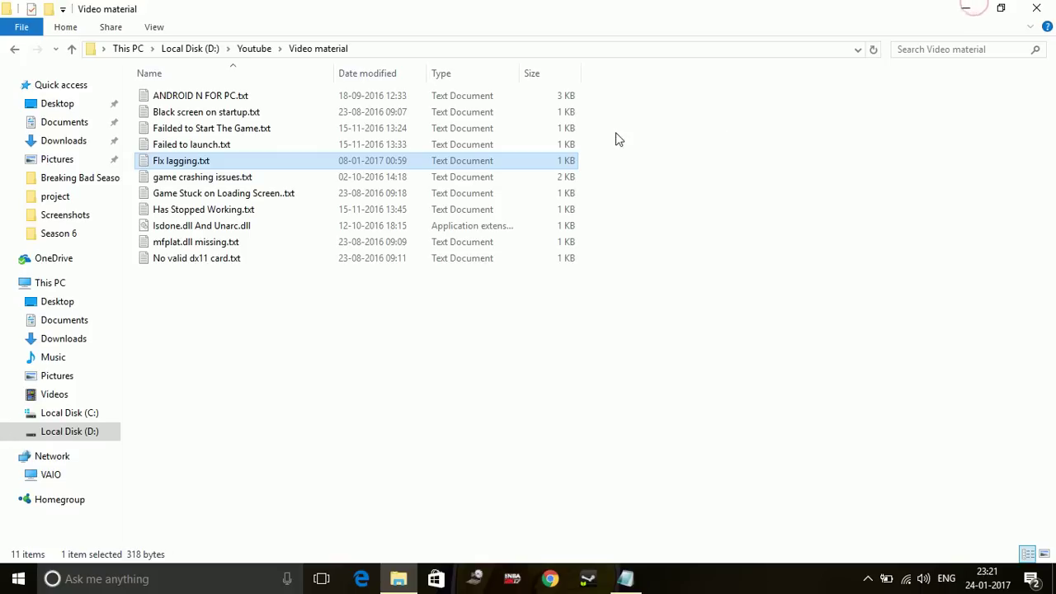
{"action": "left_click", "coordinate": [967, 8]}
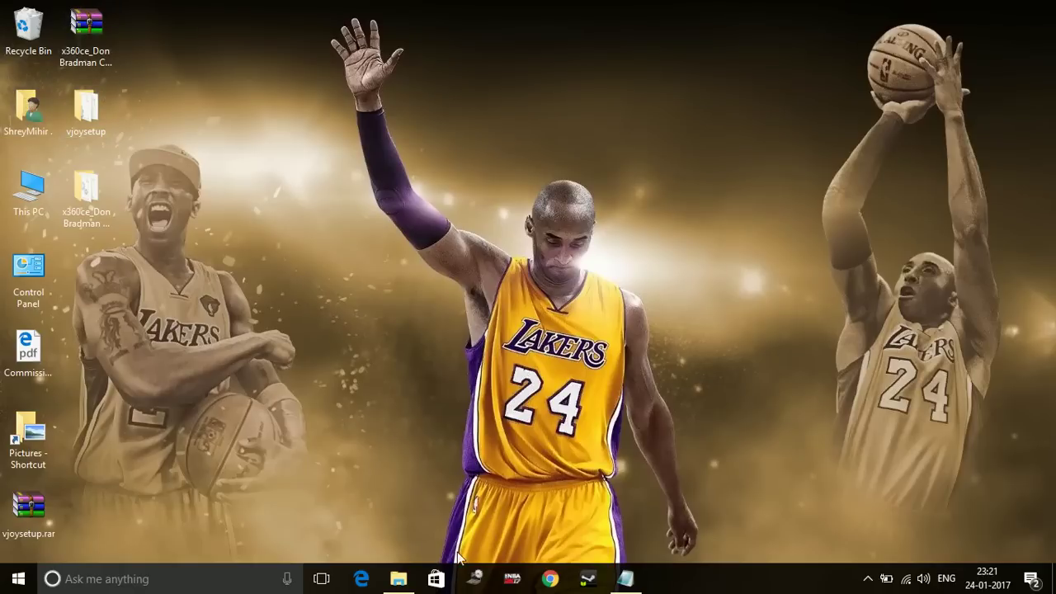
{"action": "left_click", "coordinate": [436, 579]}
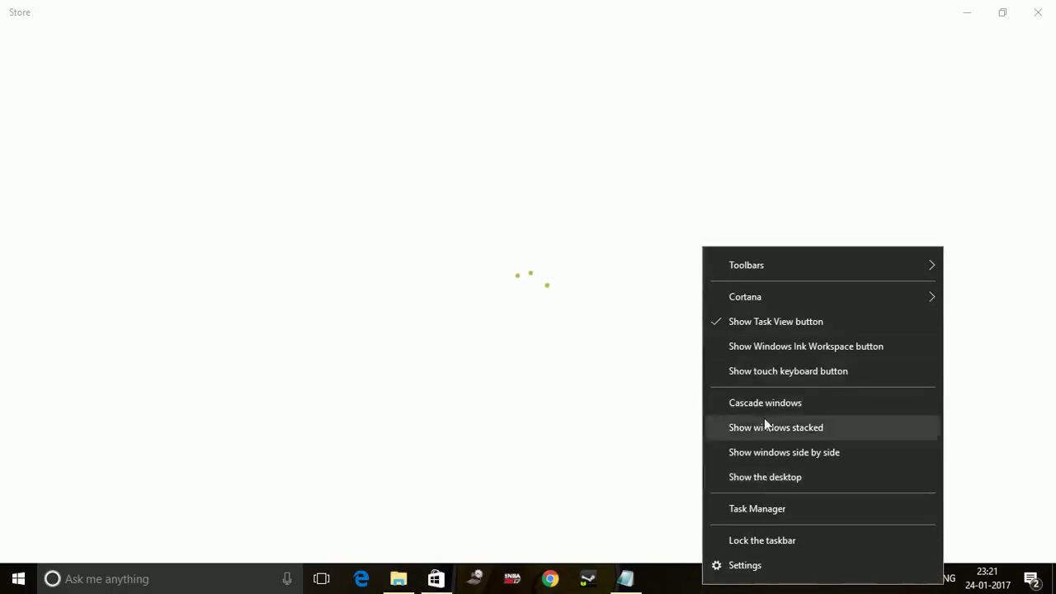
{"action": "left_click", "coordinate": [755, 511]}
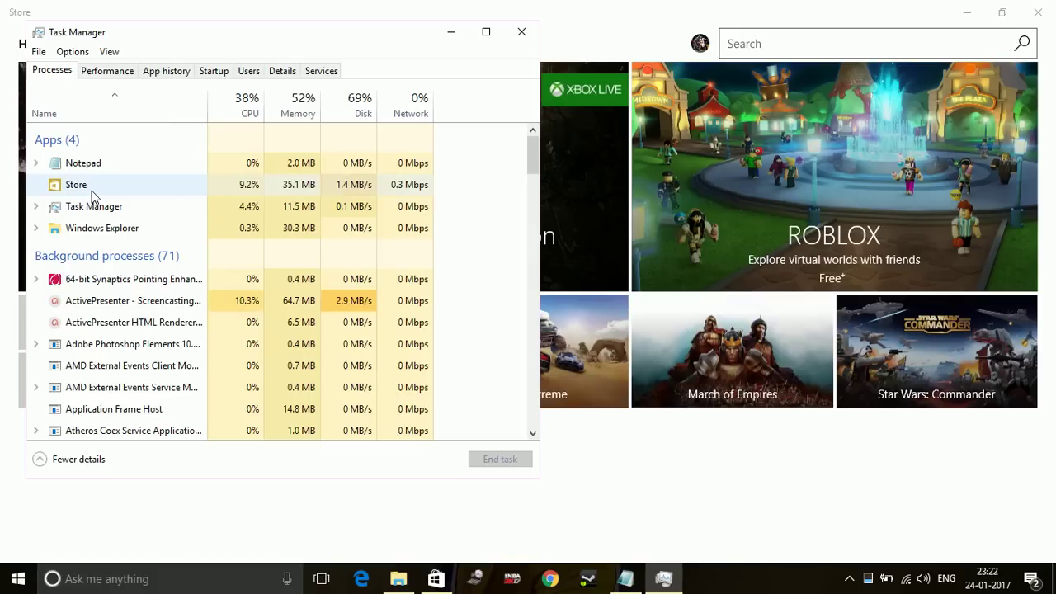
Go to the details of the Store process in Task Manager and set the priority of WinStore.App.exe to High.
{"action": "left_click", "coordinate": [92, 195]}
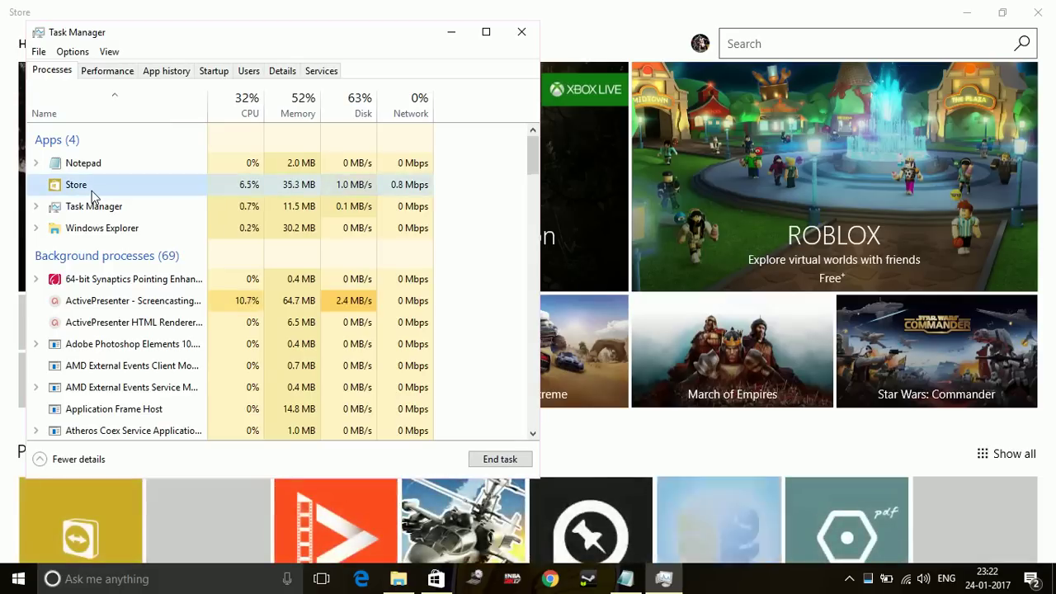
{"action": "right_click", "coordinate": [92, 191]}
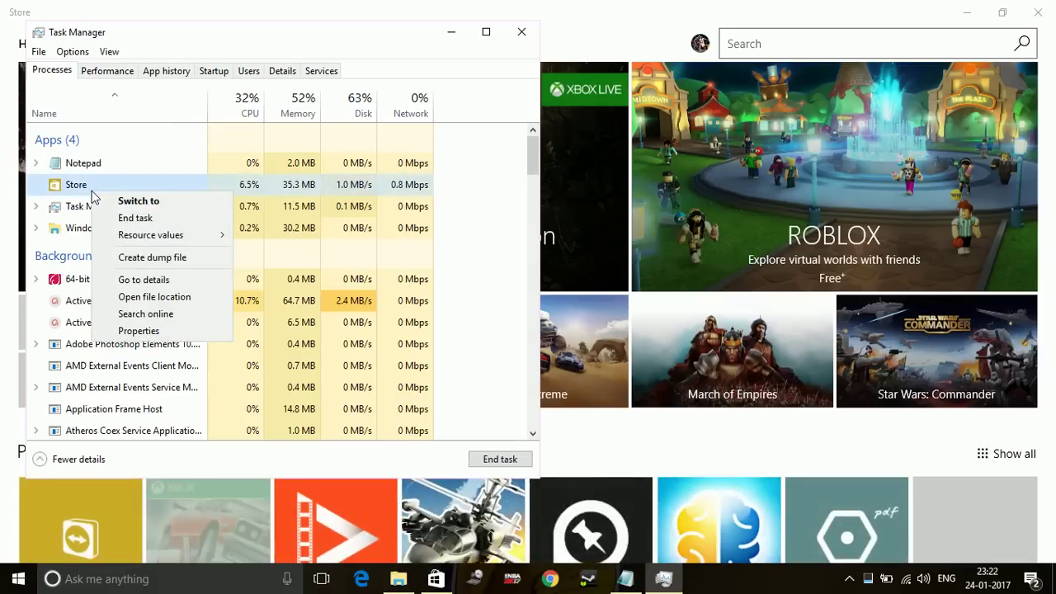
{"action": "left_click", "coordinate": [147, 281]}
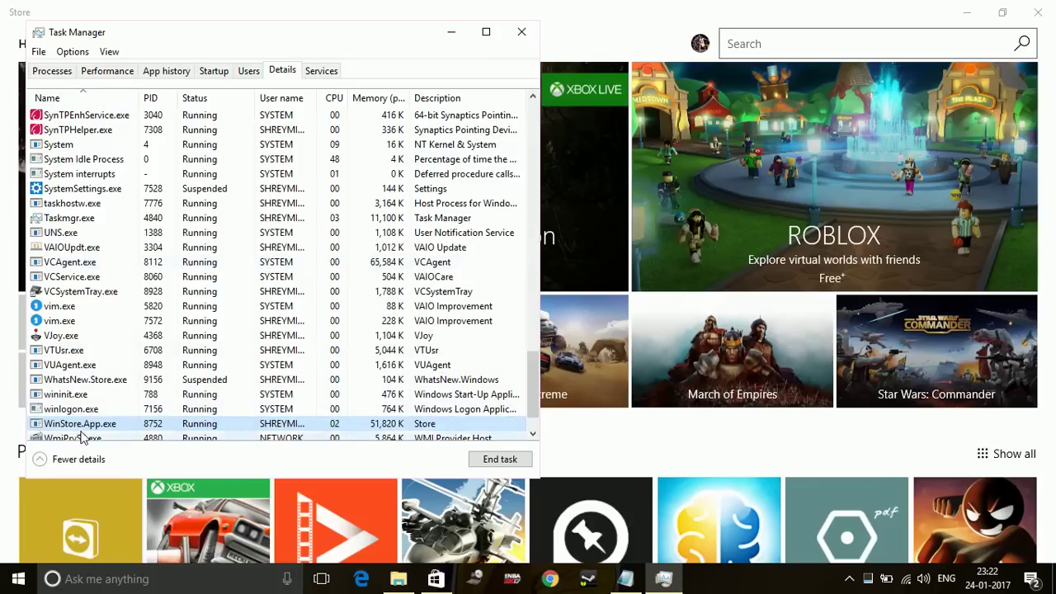
{"action": "right_click", "coordinate": [79, 429]}
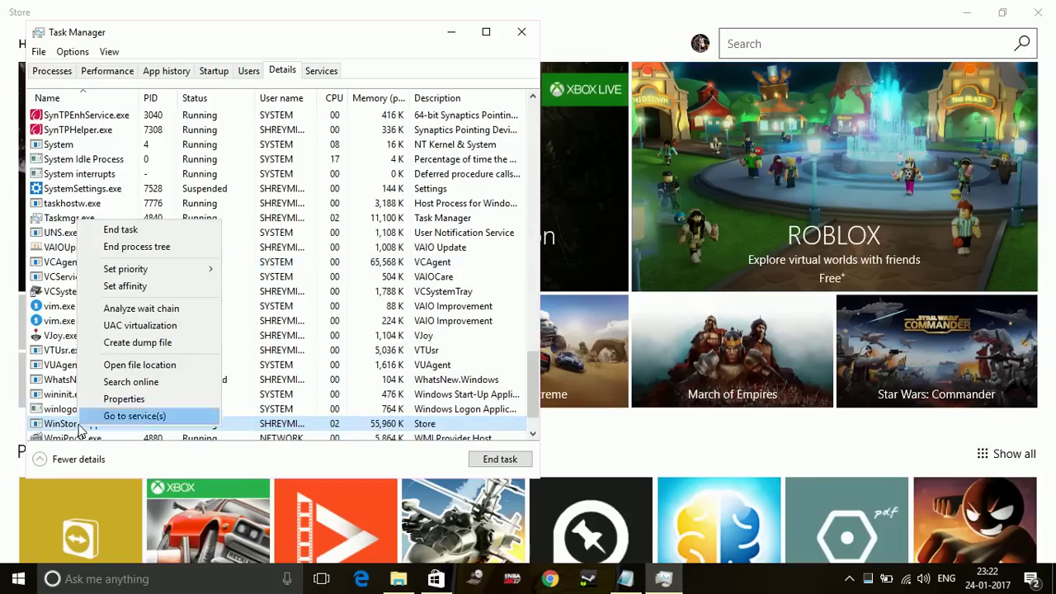
{"action": "mouse_move", "coordinate": [143, 271]}
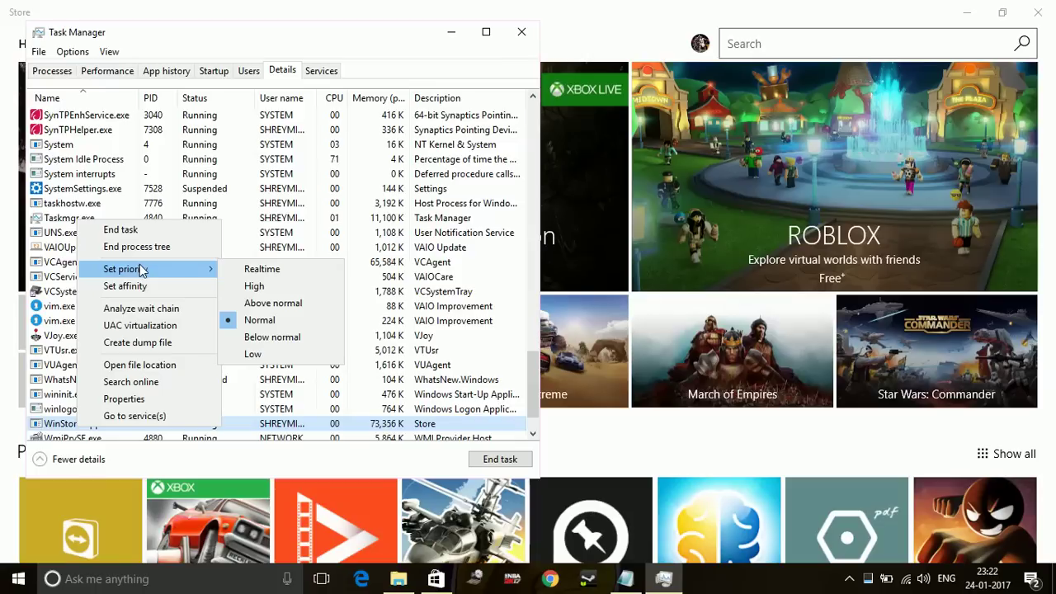
{"action": "left_click", "coordinate": [239, 288]}
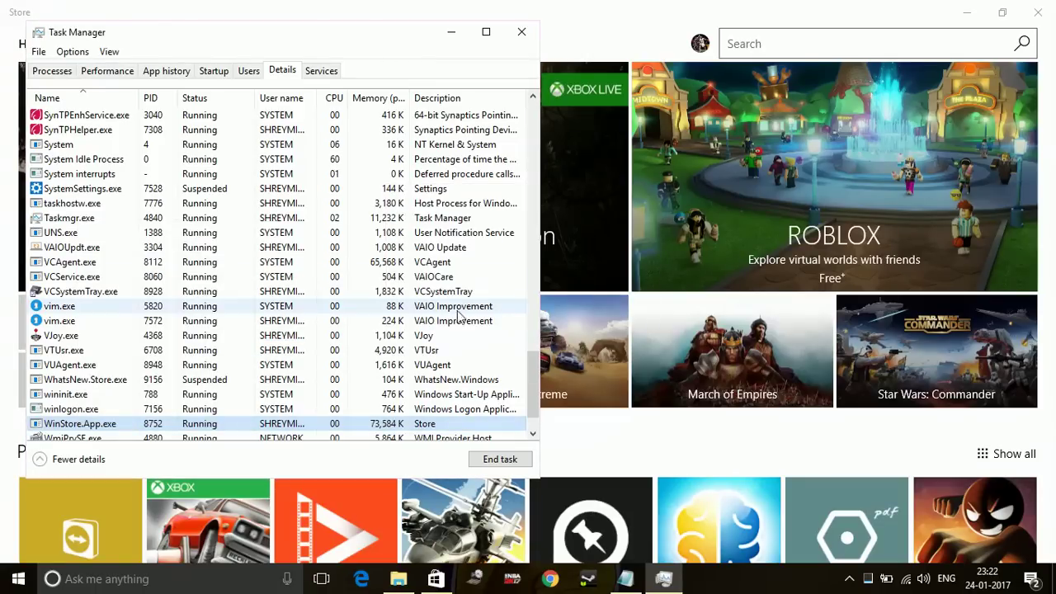
Return to the list of running processes, and close both Task Manager and the Store.
{"action": "left_click", "coordinate": [66, 77]}
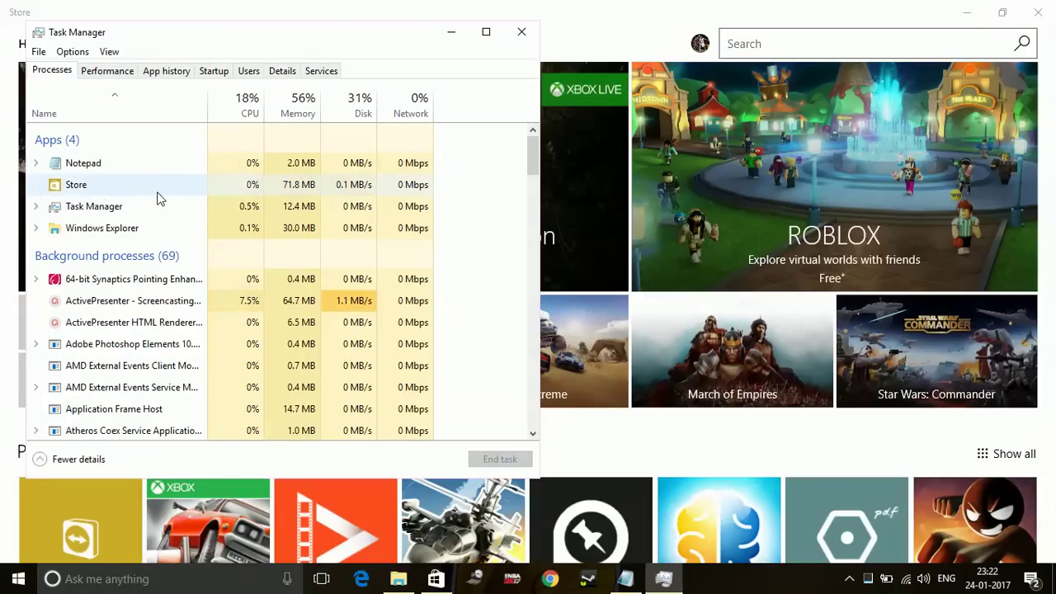
{"action": "left_click", "coordinate": [522, 32]}
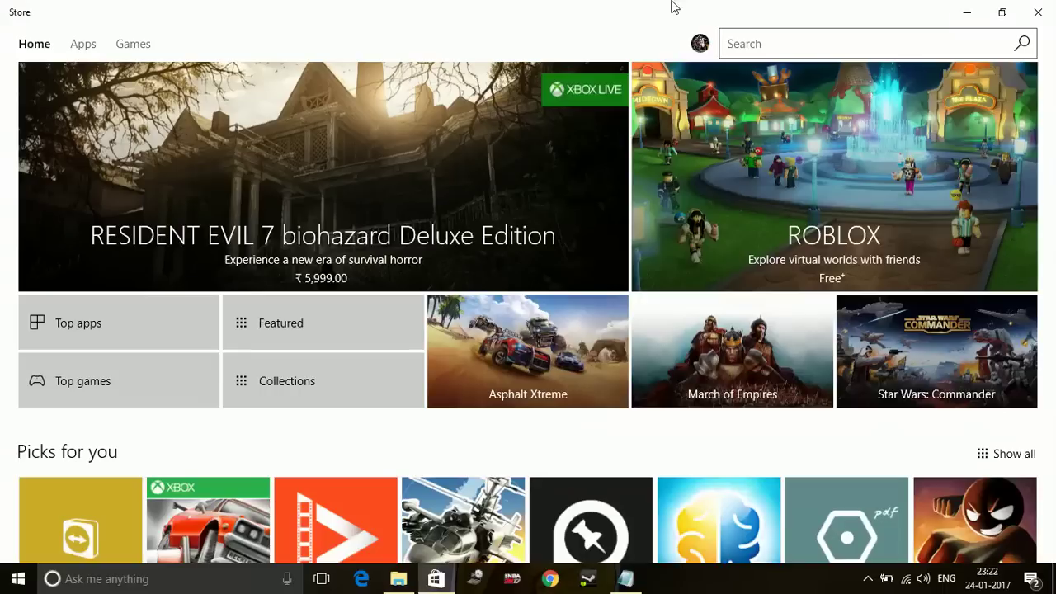
{"action": "left_click", "coordinate": [1037, 12]}
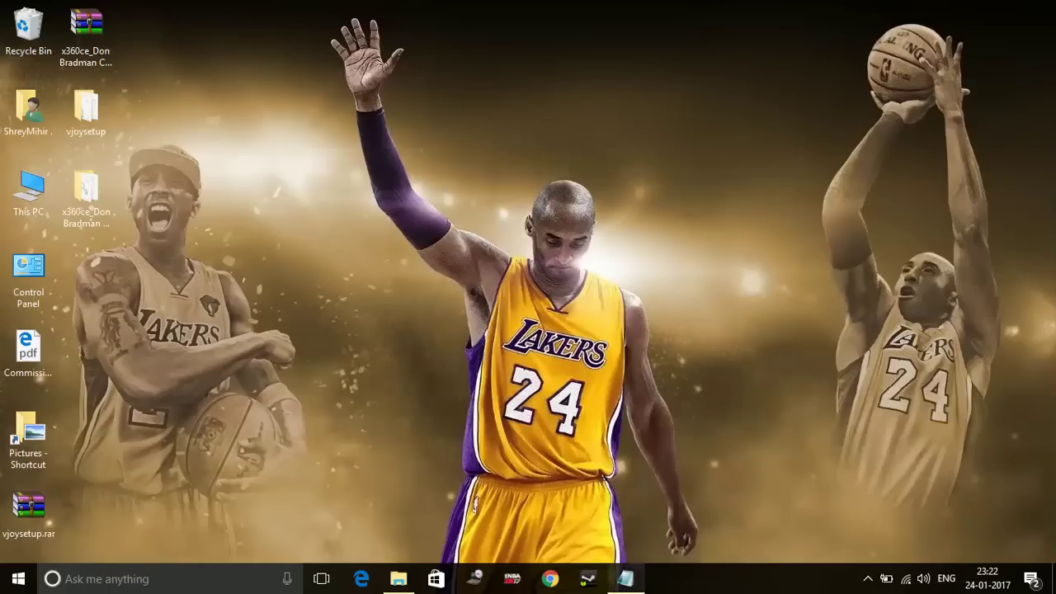
Bring back the FIx lagging.txt notes in Notepad and highlight the line "4)Delete Temporary Files.".
{"action": "left_click", "coordinate": [626, 577]}
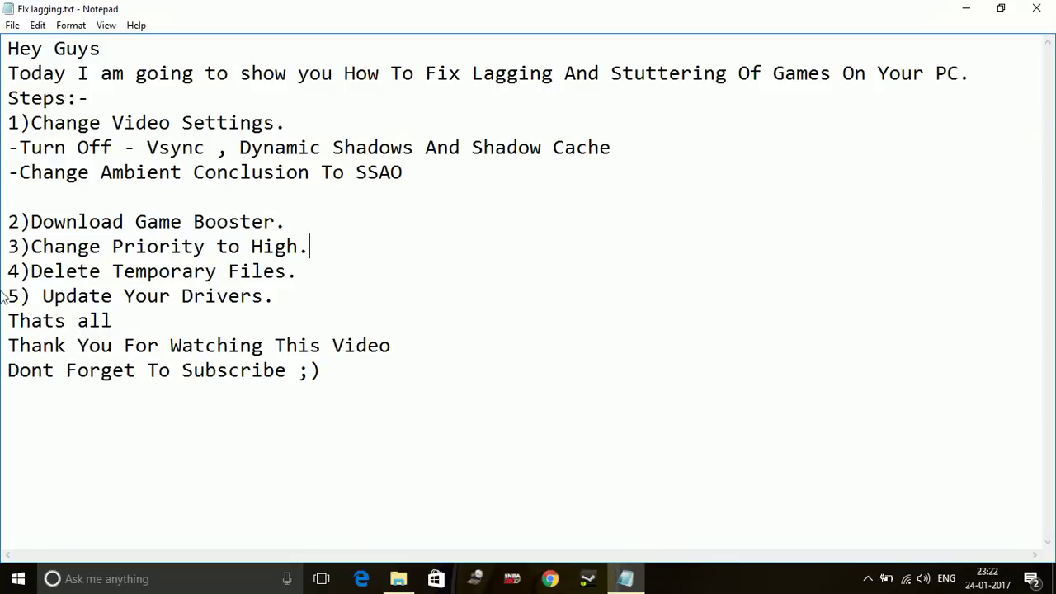
{"action": "left_click_drag", "start_coordinate": [7, 271], "coordinate": [366, 269]}
{"action": "left_click", "coordinate": [365, 269]}
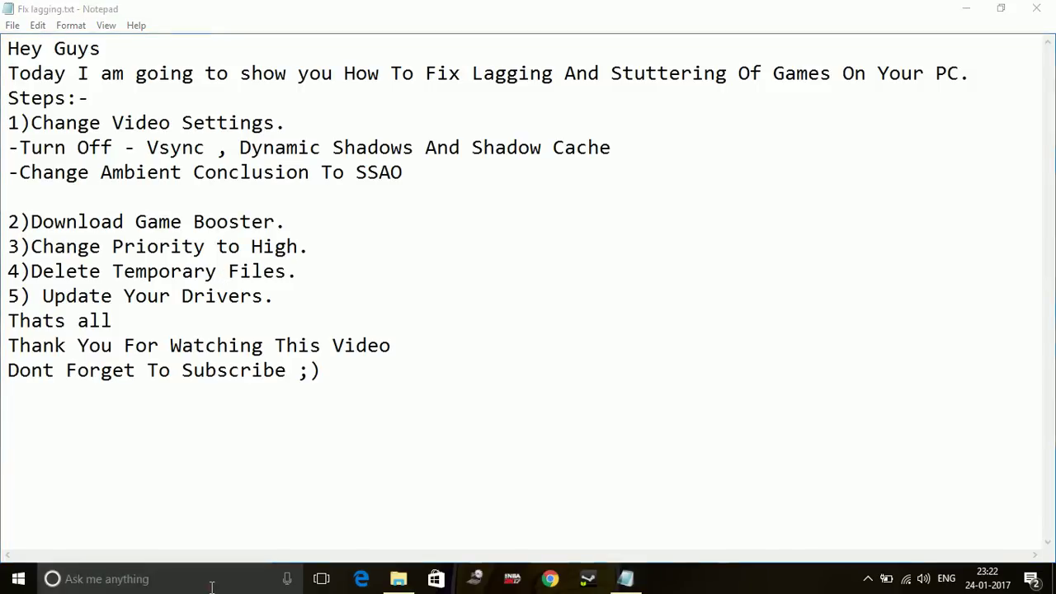
Try to open the temporary files folder by running the command "tem" from the Run dialog.
{"action": "key", "text": "super"}
{"action": "left_click", "coordinate": [523, 336]}
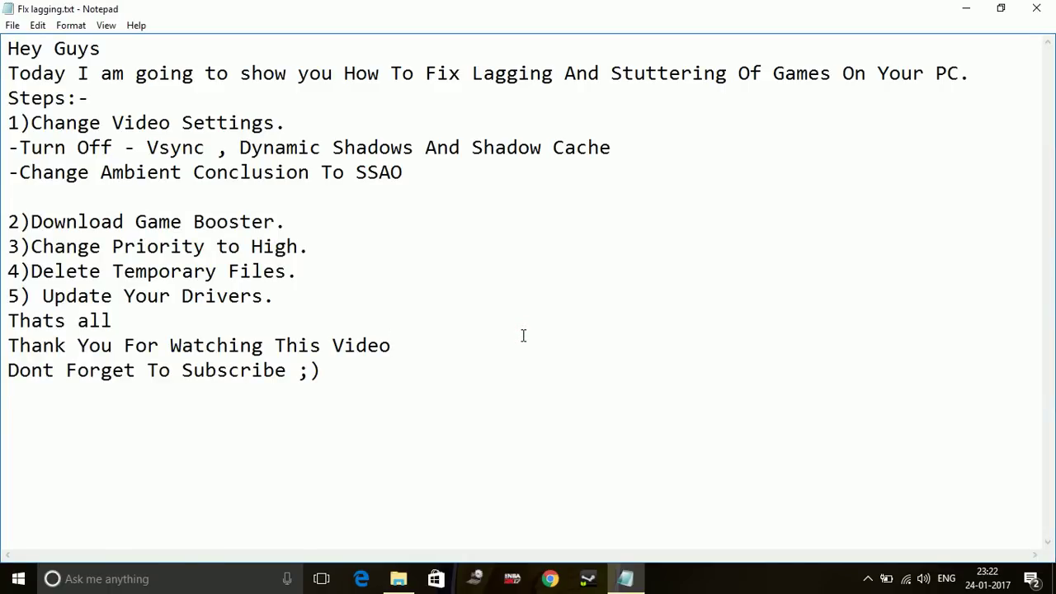
{"action": "key", "text": "super+r"}
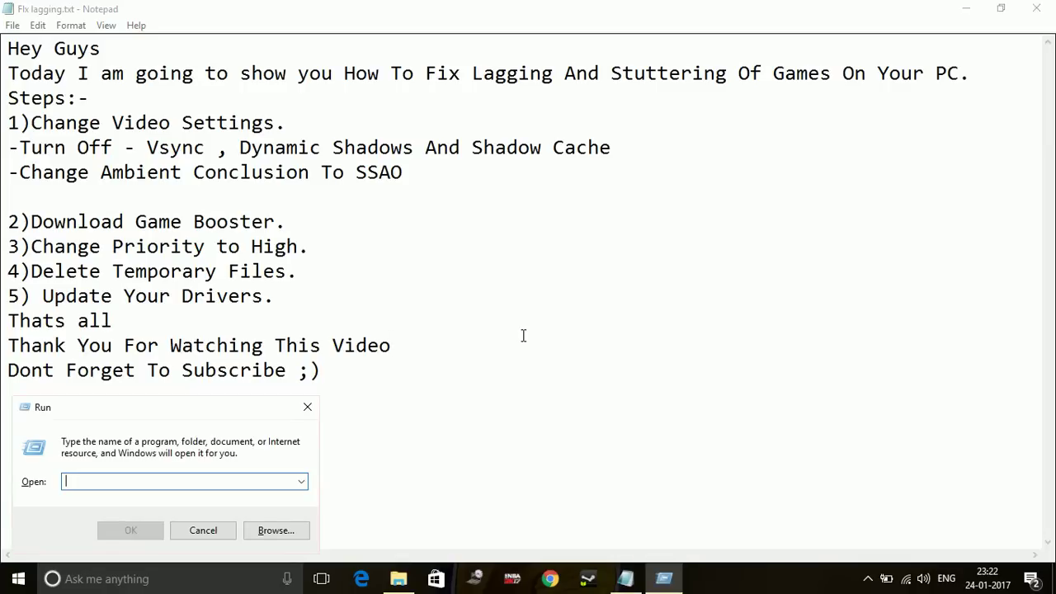
{"action": "type", "text": "tem"}
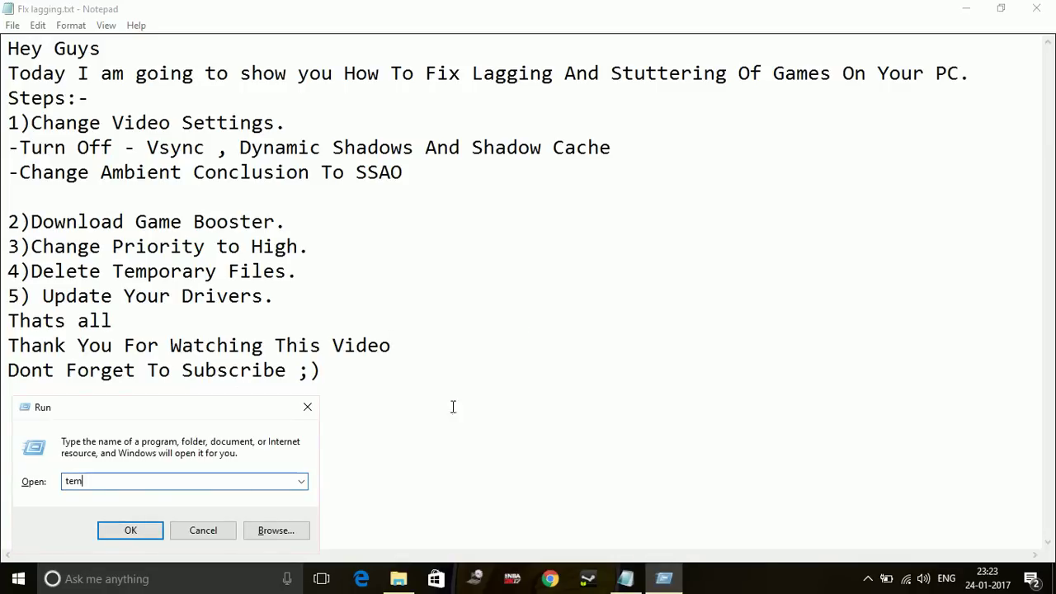
{"action": "key", "text": "Return"}
{"action": "left_click", "coordinate": [489, 399]}
Open the Windows Temp folder by running the command "temp" from the Run dialog, and grant permanent access to it.
{"action": "left_click", "coordinate": [191, 587]}
{"action": "type", "text": "run"}
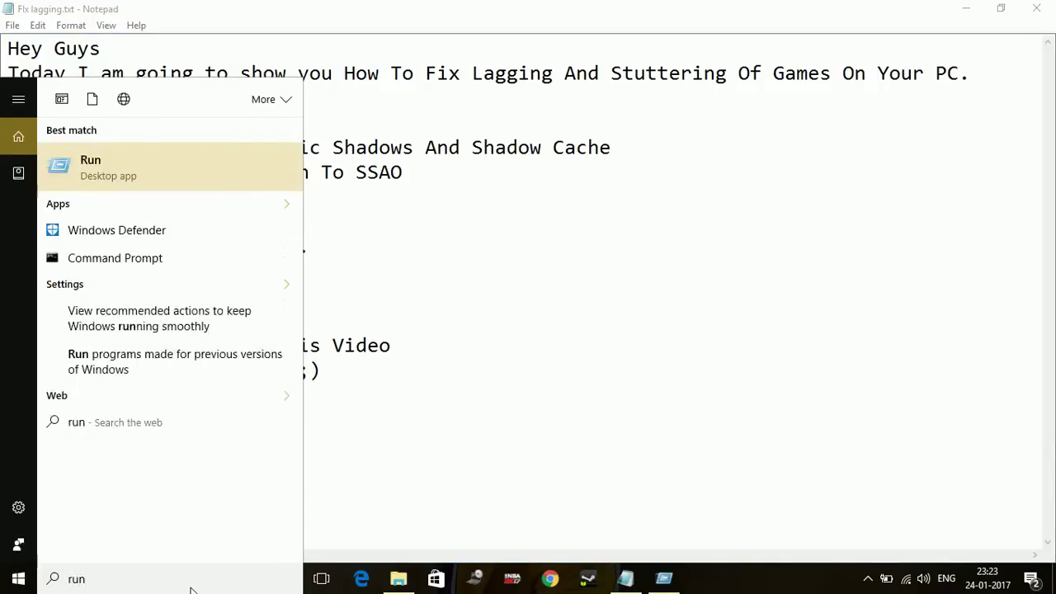
{"action": "key", "text": "Return"}
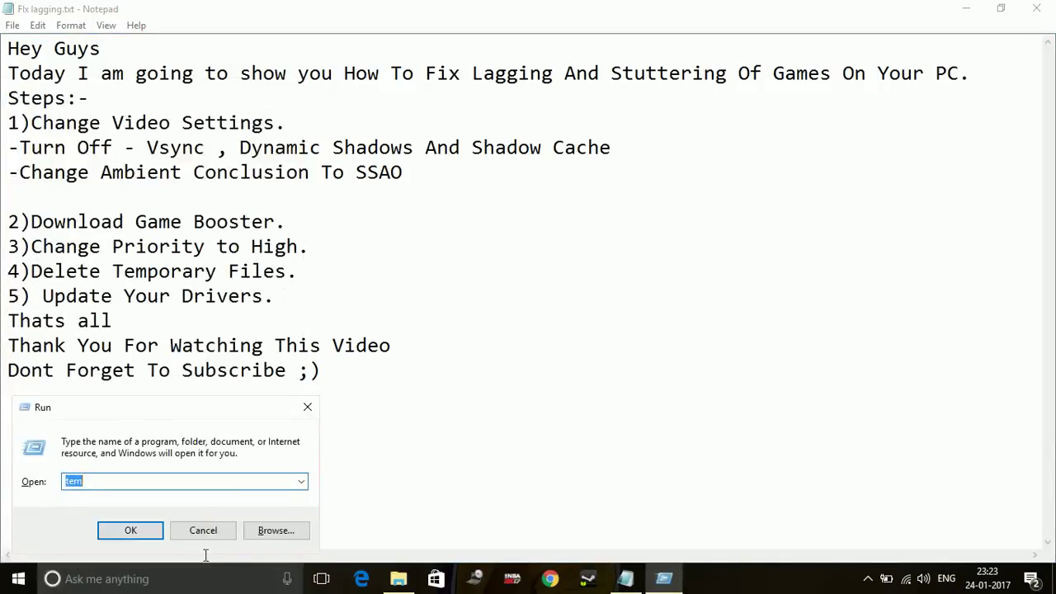
{"action": "type", "text": "te"}
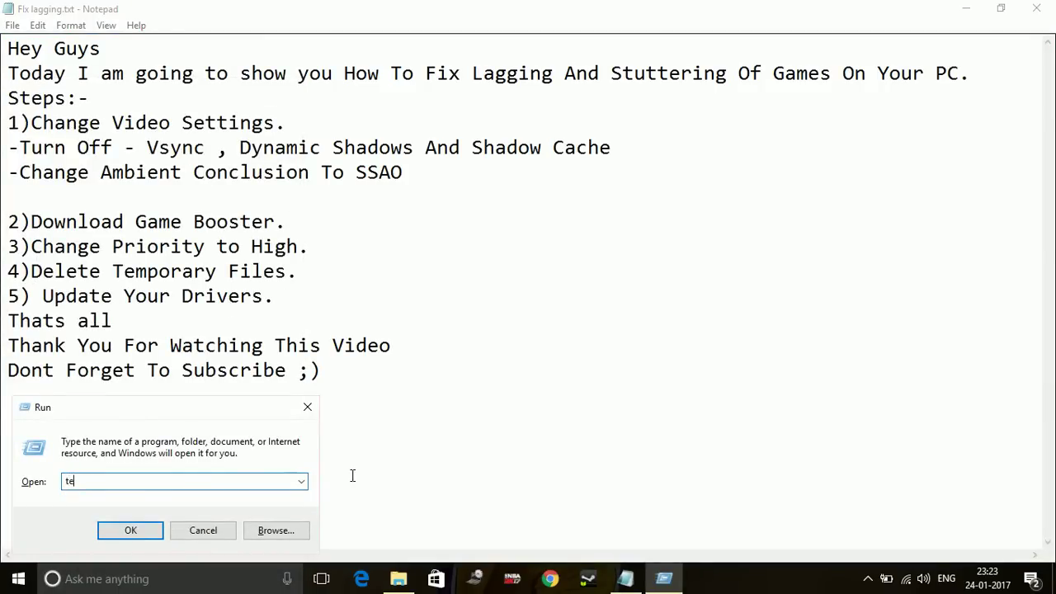
{"action": "type", "text": "mp"}
{"action": "key", "text": "Return"}
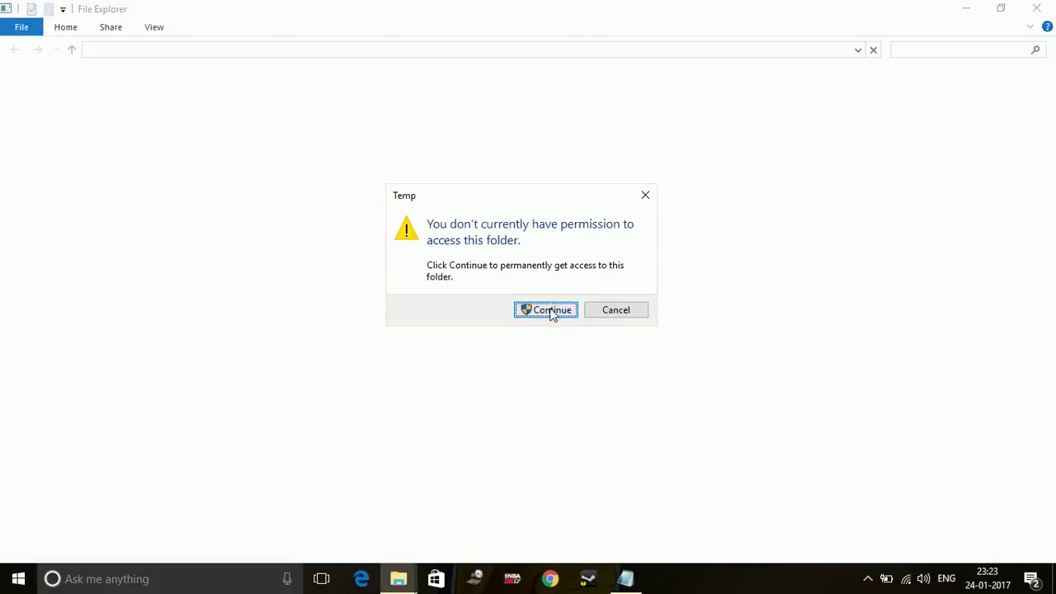
{"action": "left_click", "coordinate": [552, 310]}
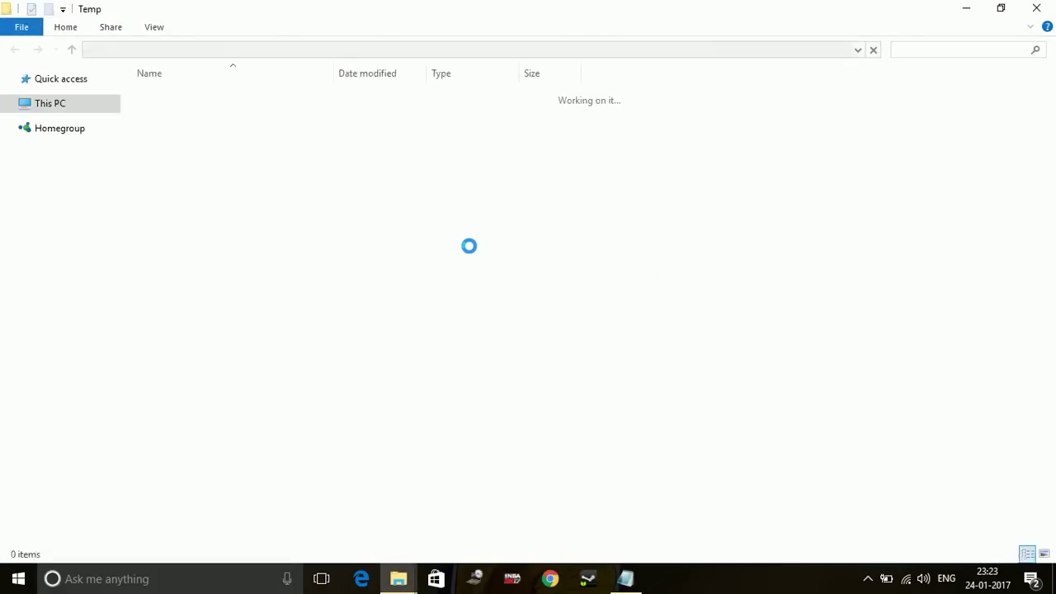
Permanently delete everything in the Windows Temp folder, granting administrator permission for all current items, and close the folder.
{"action": "key", "text": "ctrl+a"}
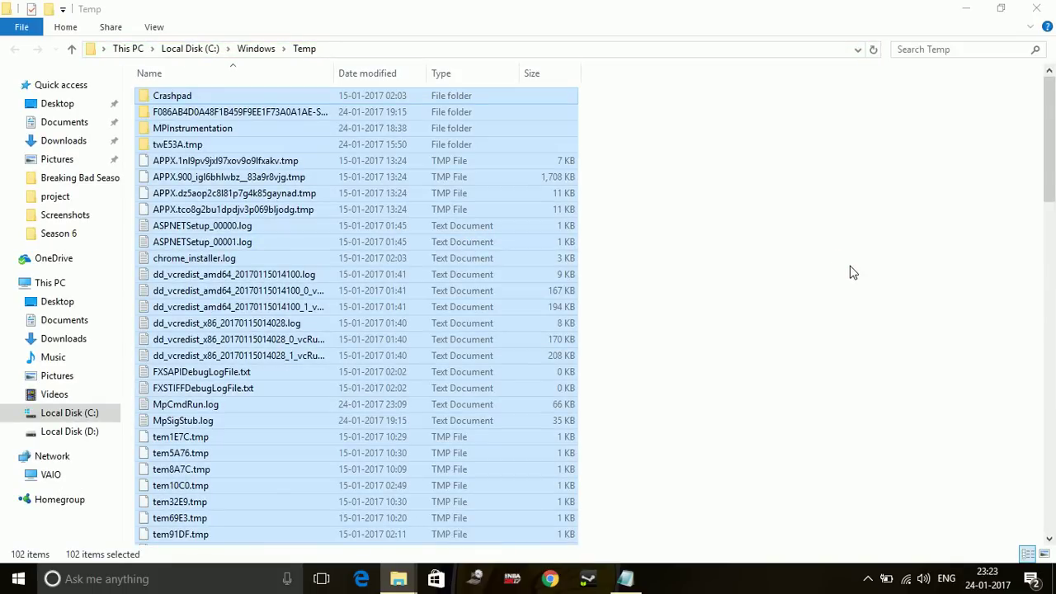
{"action": "key", "text": "shift+Delete"}
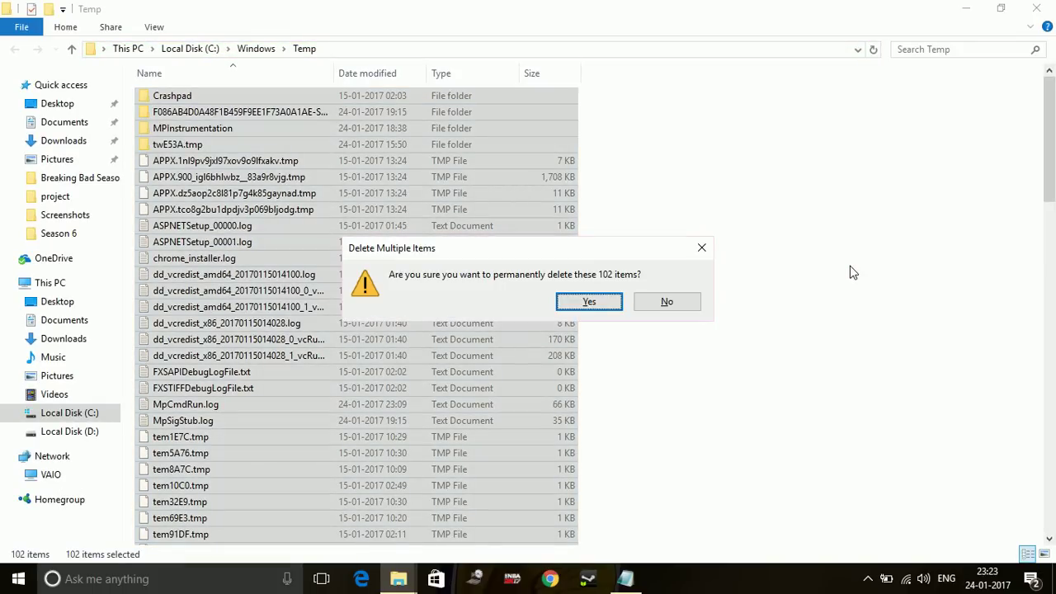
{"action": "key", "text": "Return"}
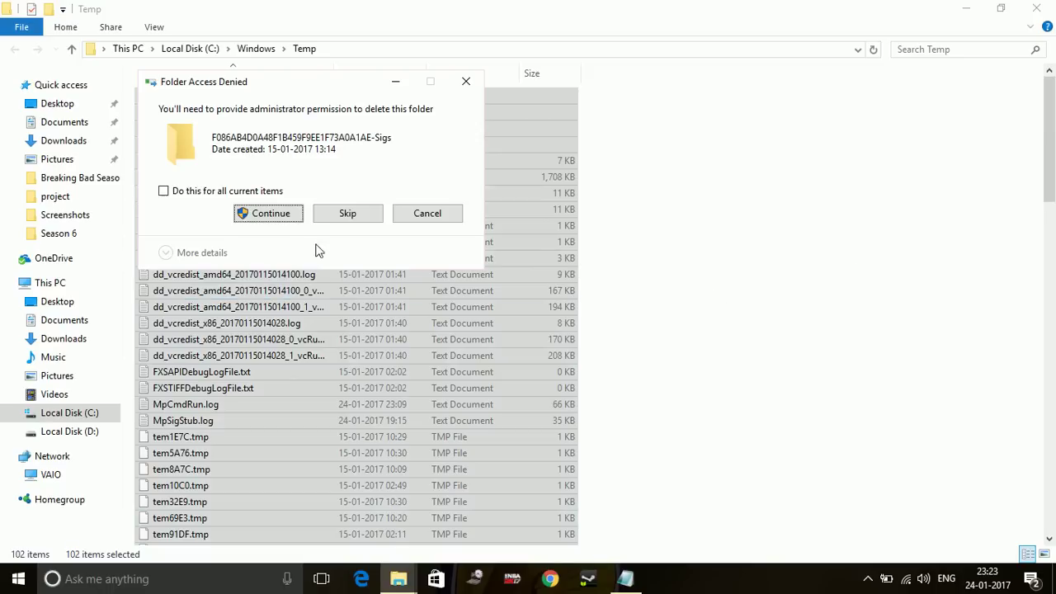
{"action": "left_click", "coordinate": [233, 192]}
{"action": "left_click", "coordinate": [247, 211]}
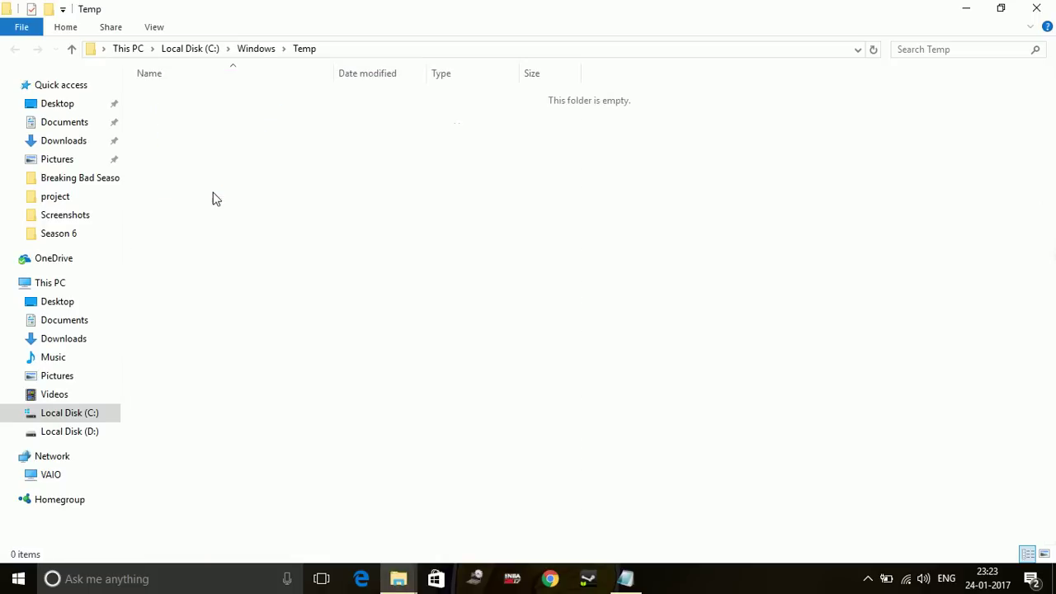
{"action": "left_click", "coordinate": [1036, 8]}
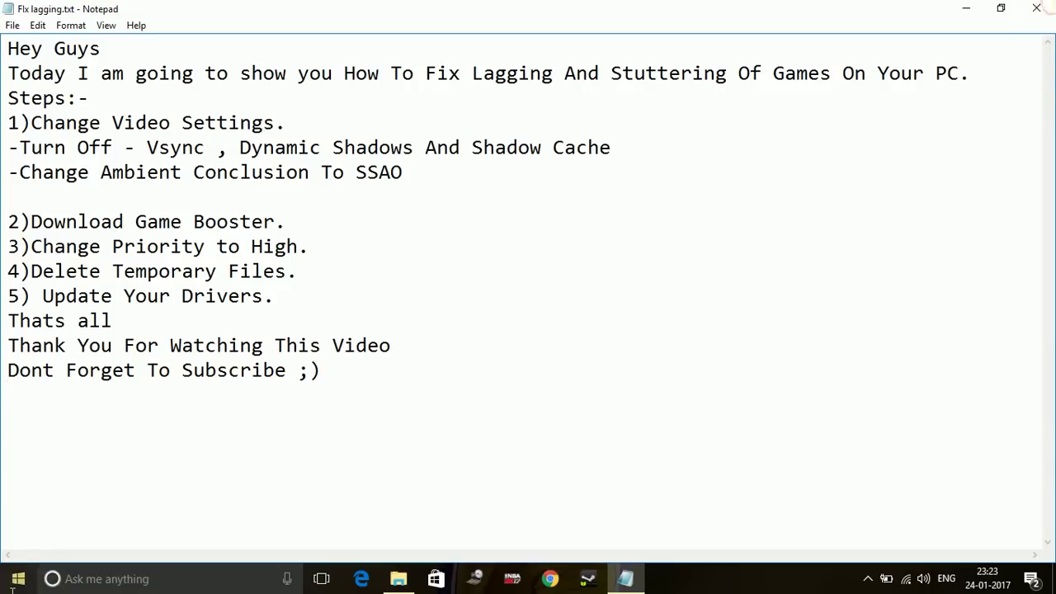
Open the user's local Temp folder by running the command "%temp%" from the Run dialog.
{"action": "left_click", "coordinate": [140, 579]}
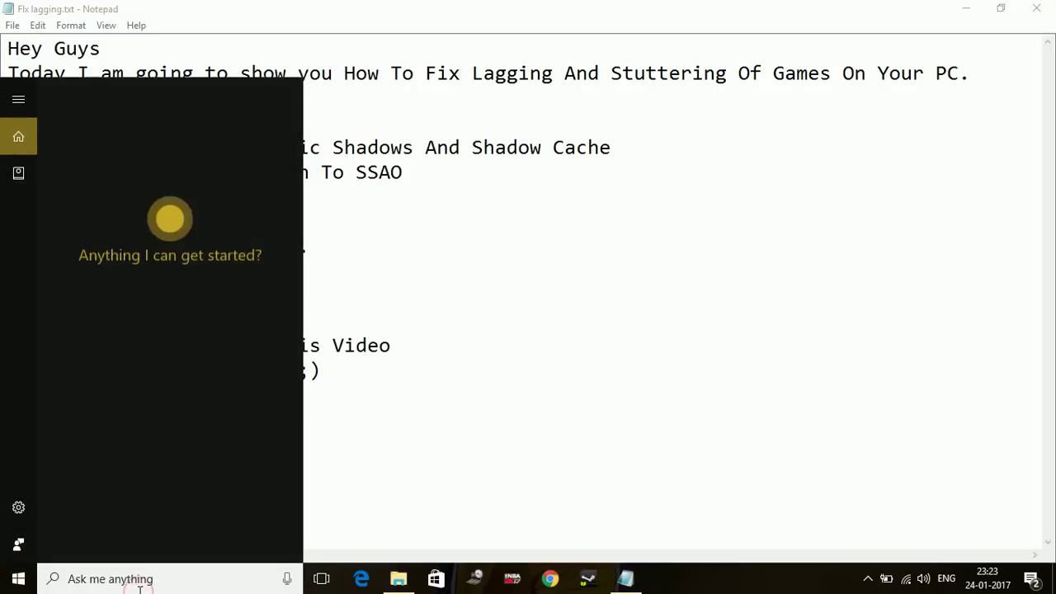
{"action": "type", "text": "run"}
{"action": "key", "text": "Return"}
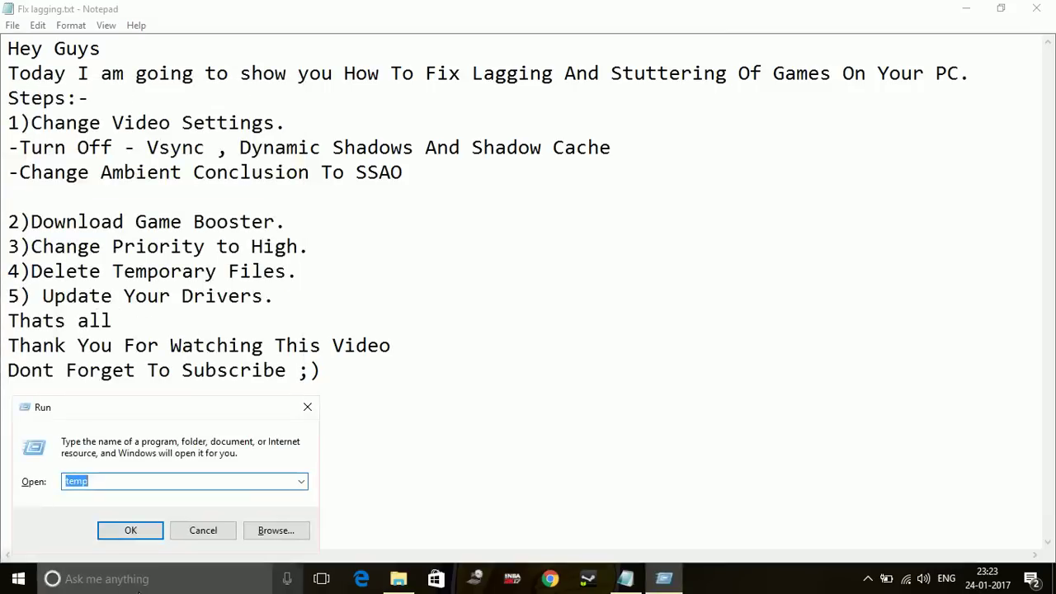
{"action": "type", "text": "%"}
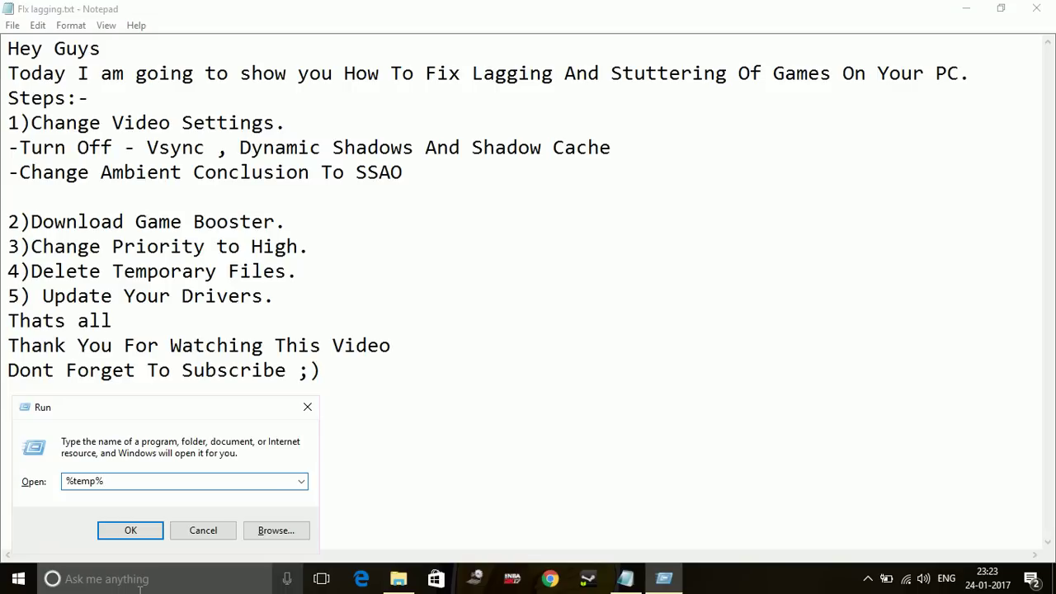
{"action": "key", "text": "Return"}
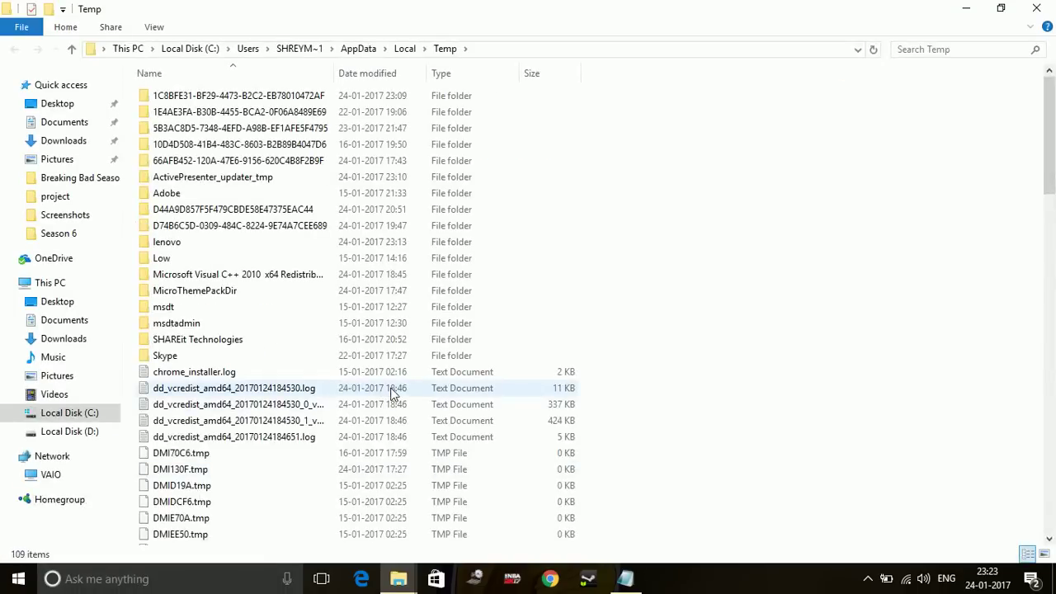
Permanently delete everything in the local Temp folder, granting administrator permission for all items and skipping all files in use and Thumbs.db.
{"action": "key", "text": "ctrl+a"}
{"action": "key", "text": "shift+Delete"}
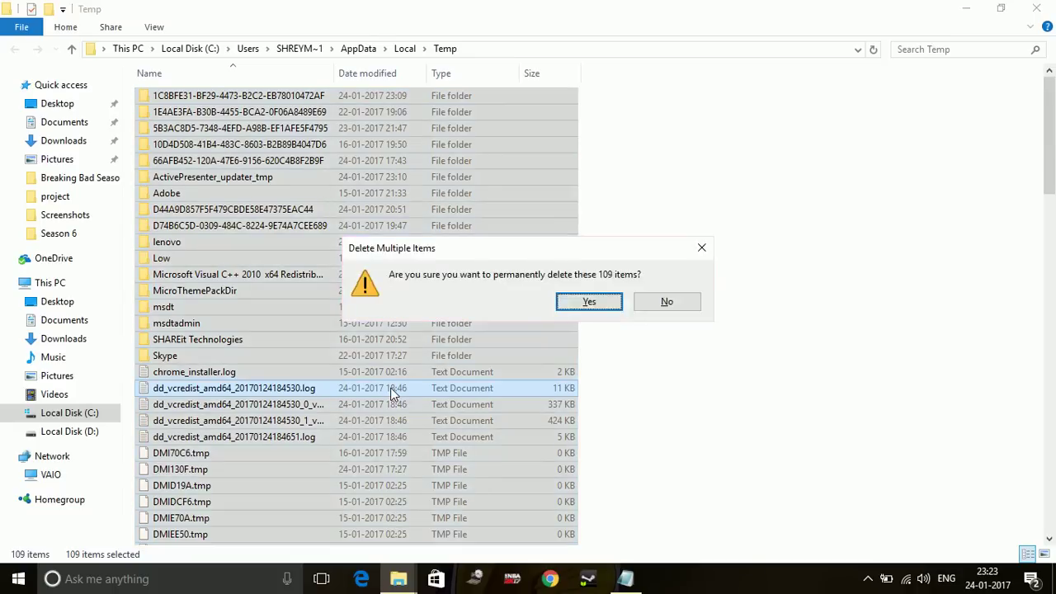
{"action": "key", "text": "Return"}
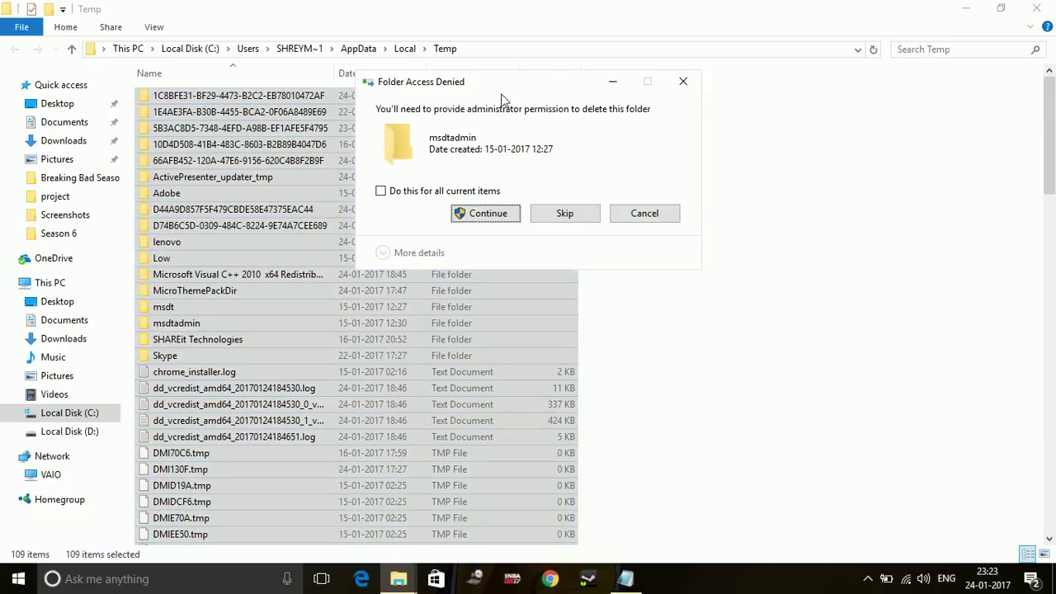
{"action": "left_click", "coordinate": [423, 195]}
{"action": "left_click", "coordinate": [469, 211]}
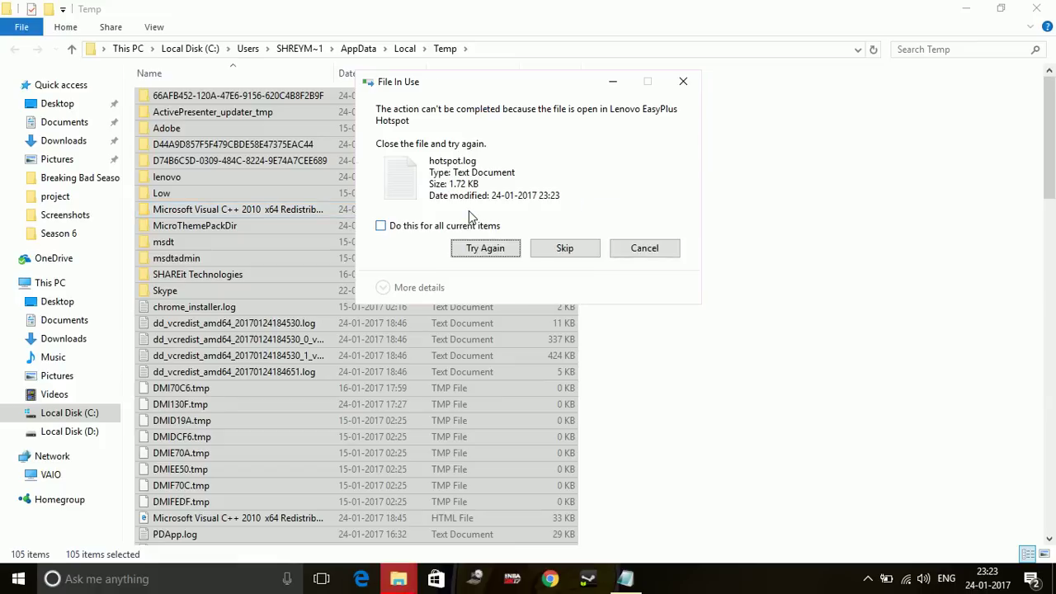
{"action": "left_click", "coordinate": [445, 228]}
{"action": "left_click", "coordinate": [580, 252]}
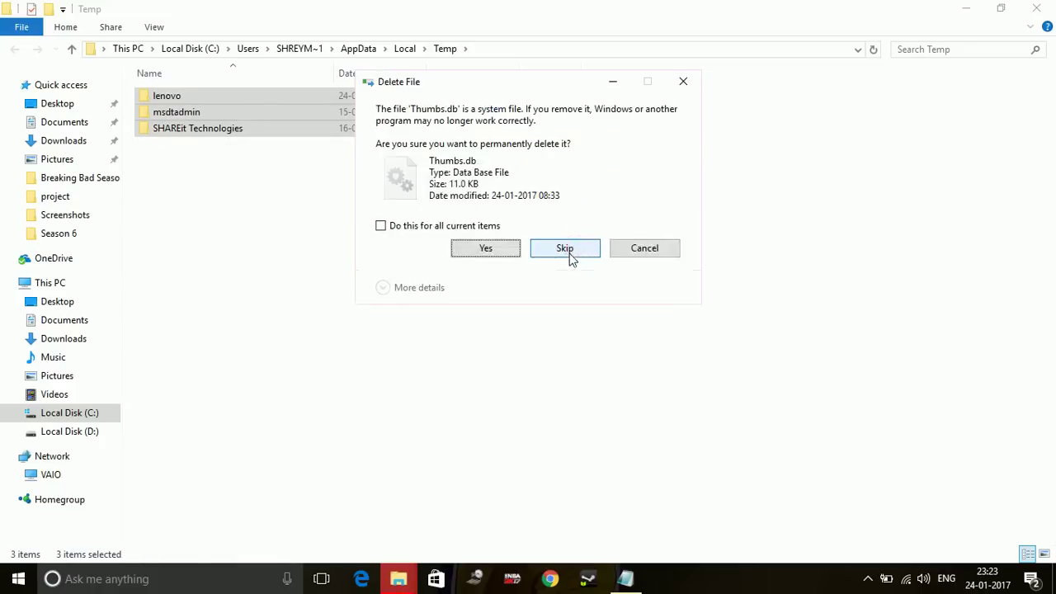
{"action": "left_click", "coordinate": [566, 251]}
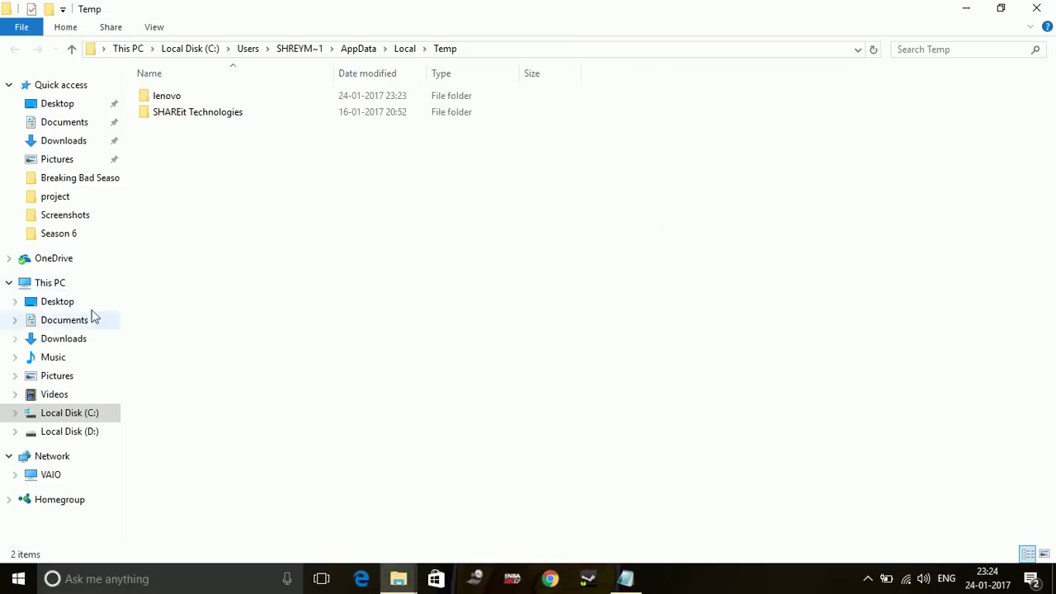
Go to This PC and open the Windows folder on Local Disk (C:).
{"action": "left_click", "coordinate": [60, 286]}
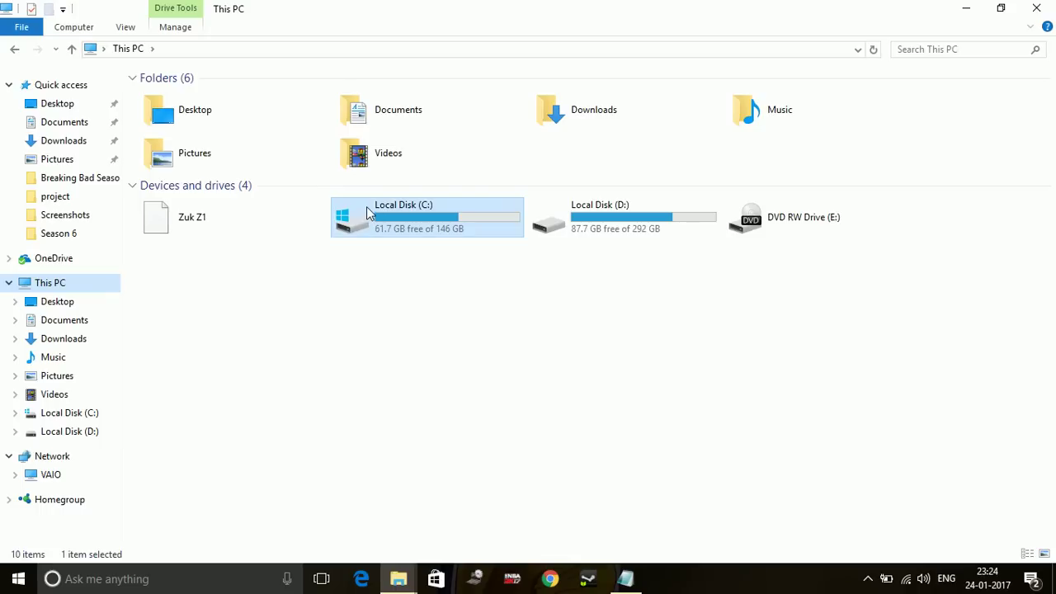
{"action": "mouse_move", "coordinate": [369, 213]}
{"action": "double_click", "coordinate": [367, 212]}
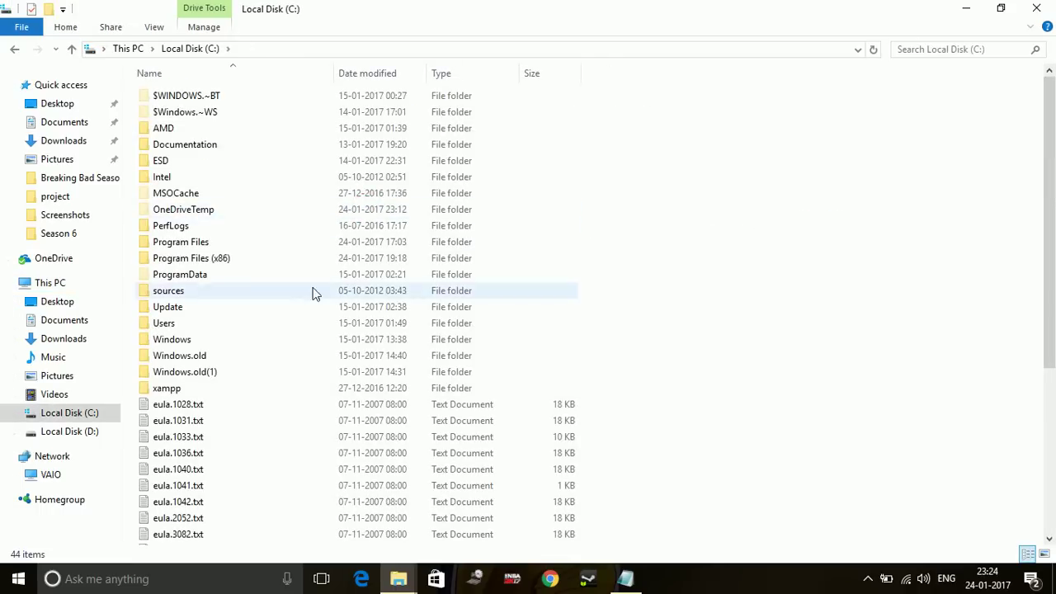
{"action": "left_click", "coordinate": [262, 337]}
{"action": "double_click", "coordinate": [261, 339]}
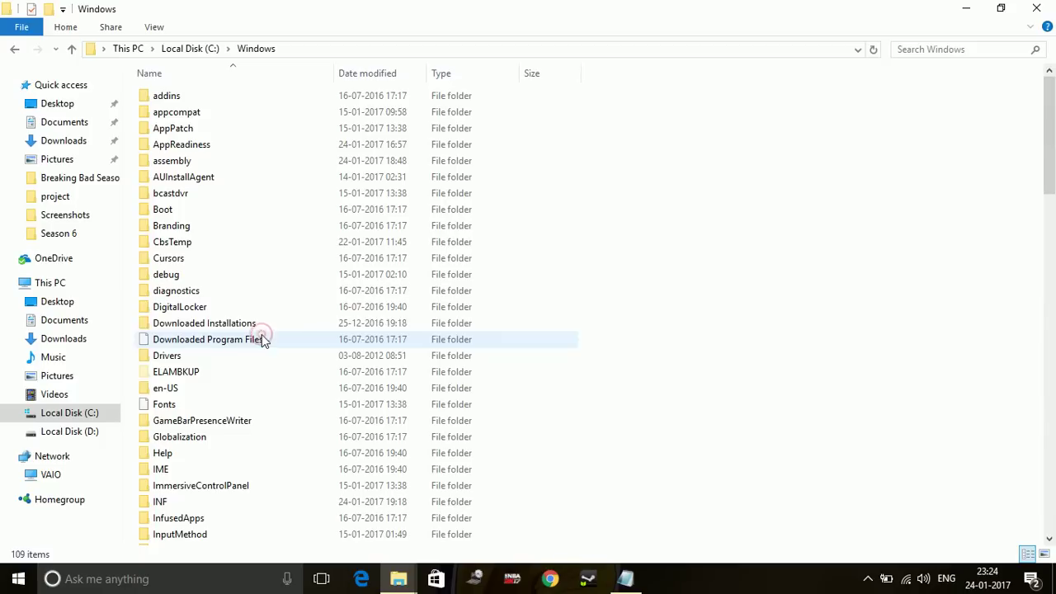
Find the Prefetch folder inside the Windows folder, open it and grant permanent access to it.
{"action": "left_click", "coordinate": [311, 284]}
{"action": "type", "text": "enli"}
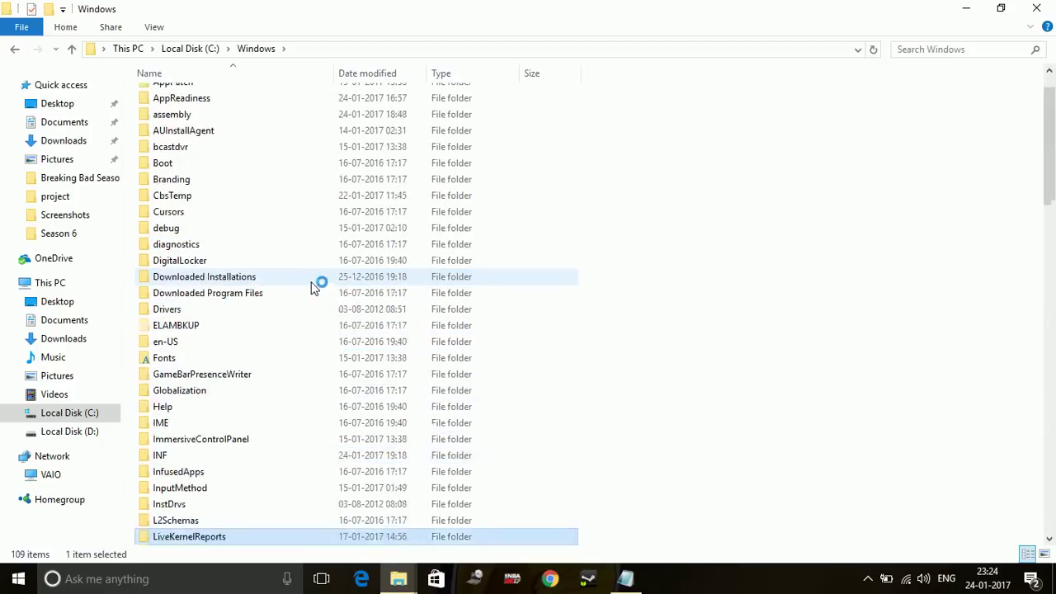
{"action": "type", "text": "p"}
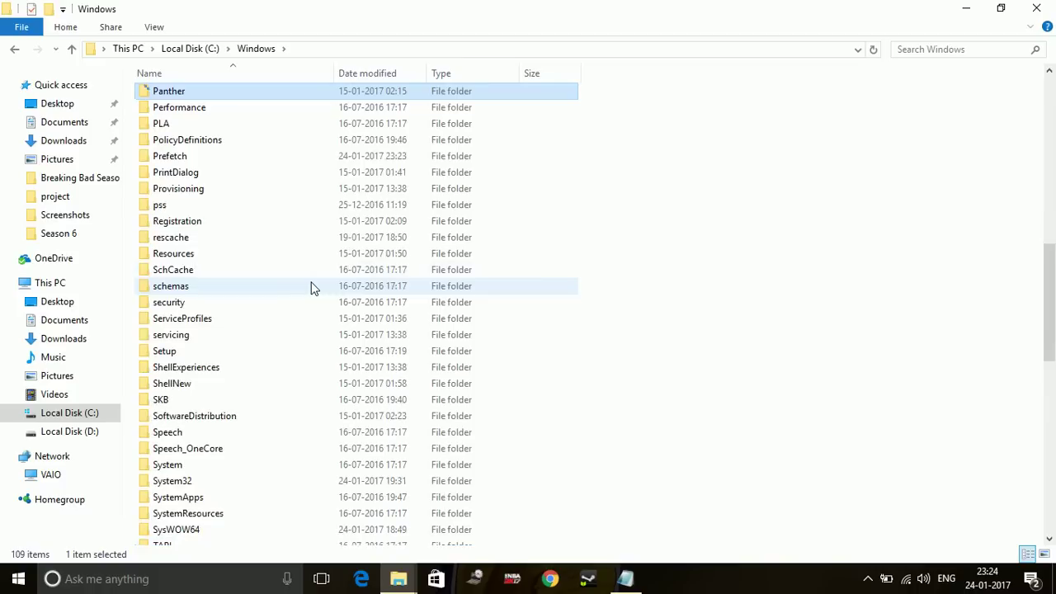
{"action": "left_click", "coordinate": [183, 158]}
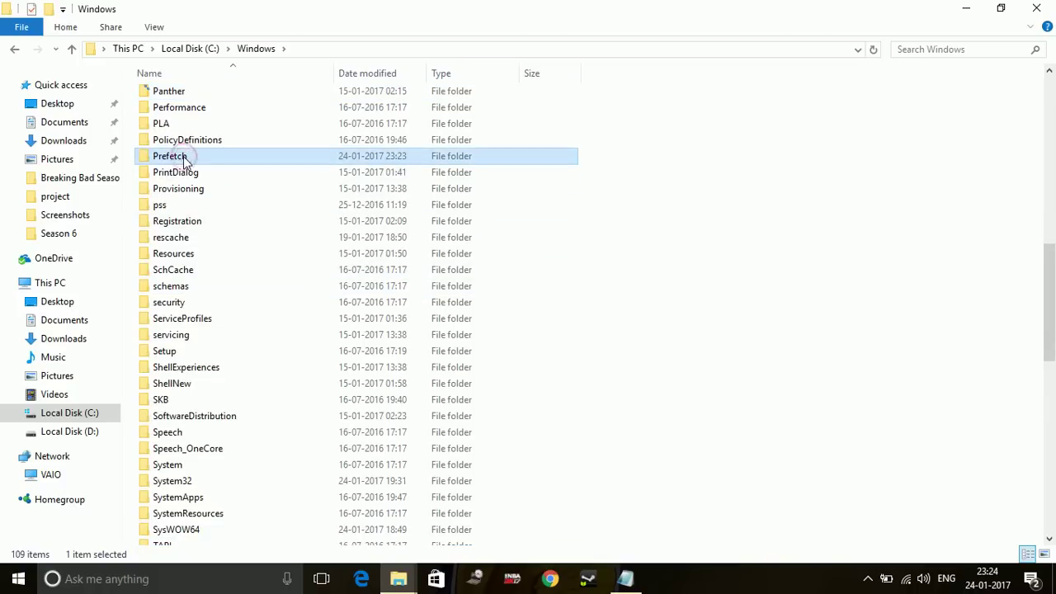
{"action": "double_click", "coordinate": [183, 159]}
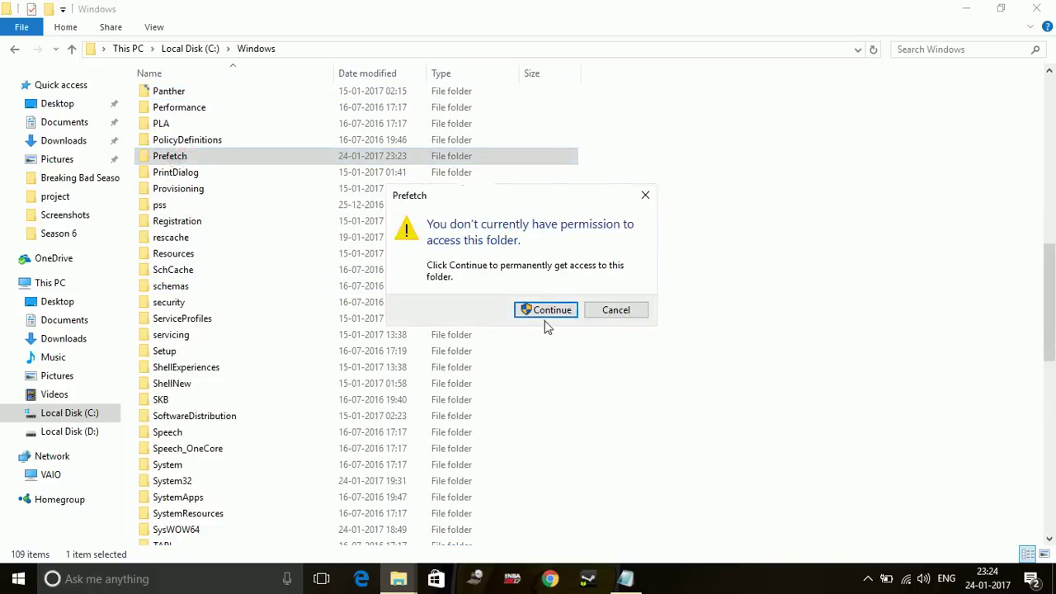
{"action": "left_click", "coordinate": [544, 317]}
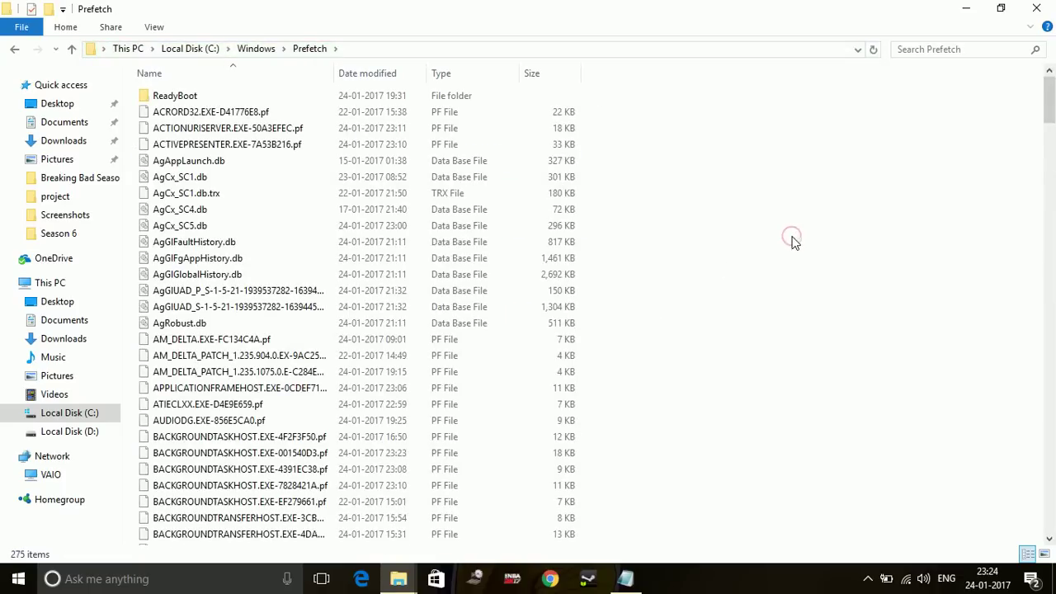
Permanently delete everything in the Prefetch folder, skipping the file PfPre_1342d99f.mkd that is in use, and close the folder.
{"action": "key", "text": "ctrl+a"}
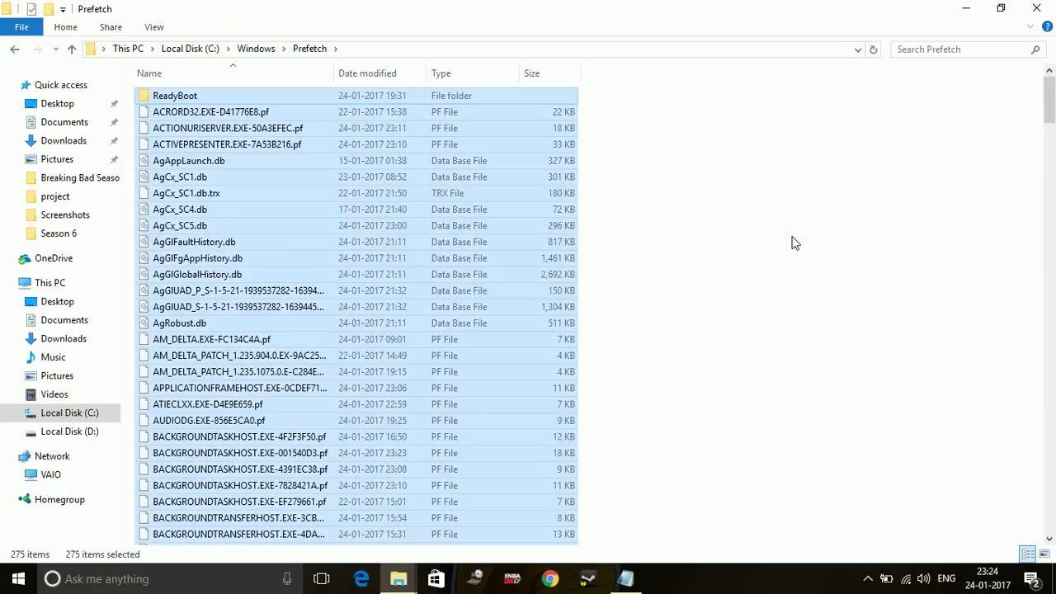
{"action": "key", "text": "shift+Delete"}
{"action": "key", "text": "Return"}
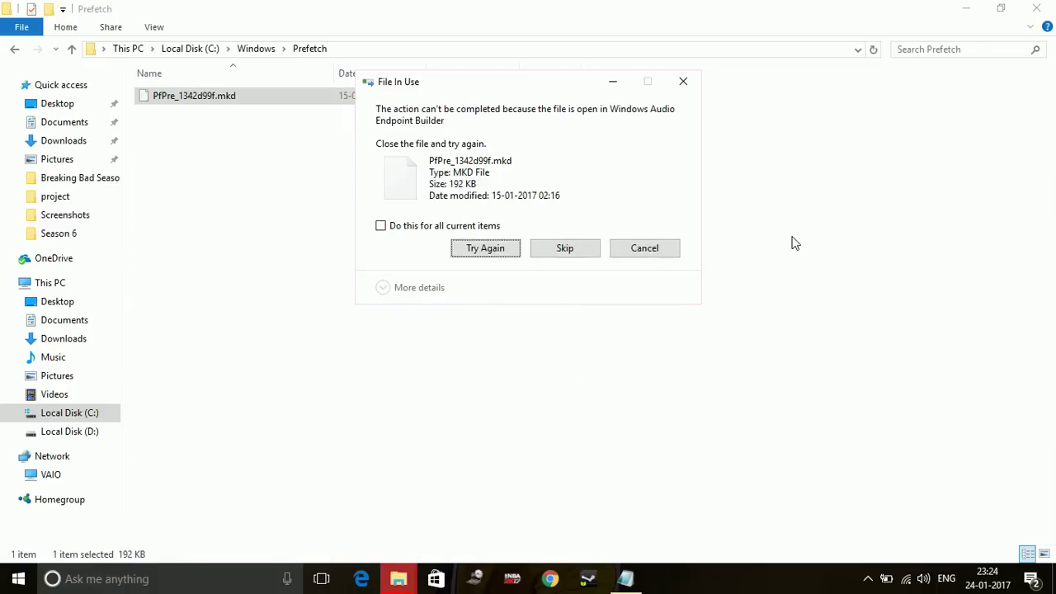
{"action": "left_click", "coordinate": [556, 251]}
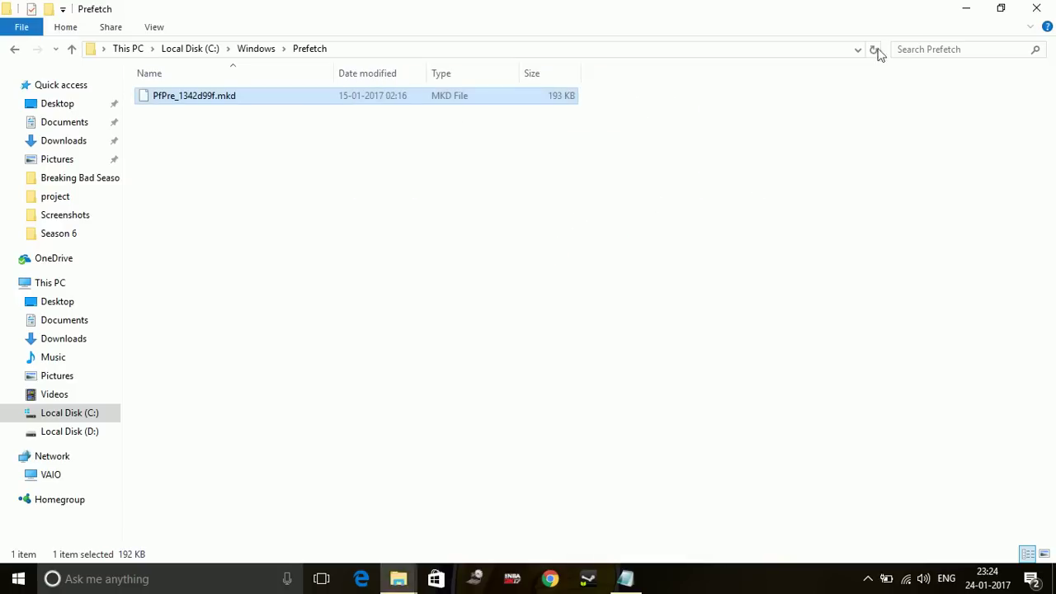
{"action": "left_click", "coordinate": [1037, 8]}
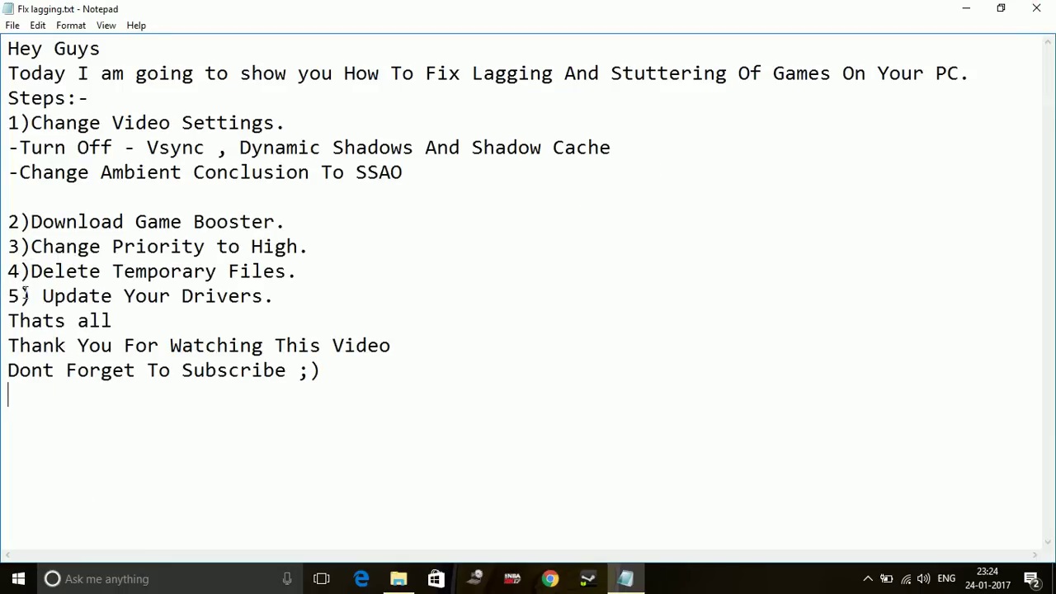
Highlight the line "5) Update Your Drivers." in the notes, clear the selection and minimize Notepad to show the desktop.
{"action": "left_click_drag", "start_coordinate": [13, 295], "coordinate": [311, 291]}
{"action": "left_click", "coordinate": [484, 311]}
{"action": "left_click", "coordinate": [974, 8]}
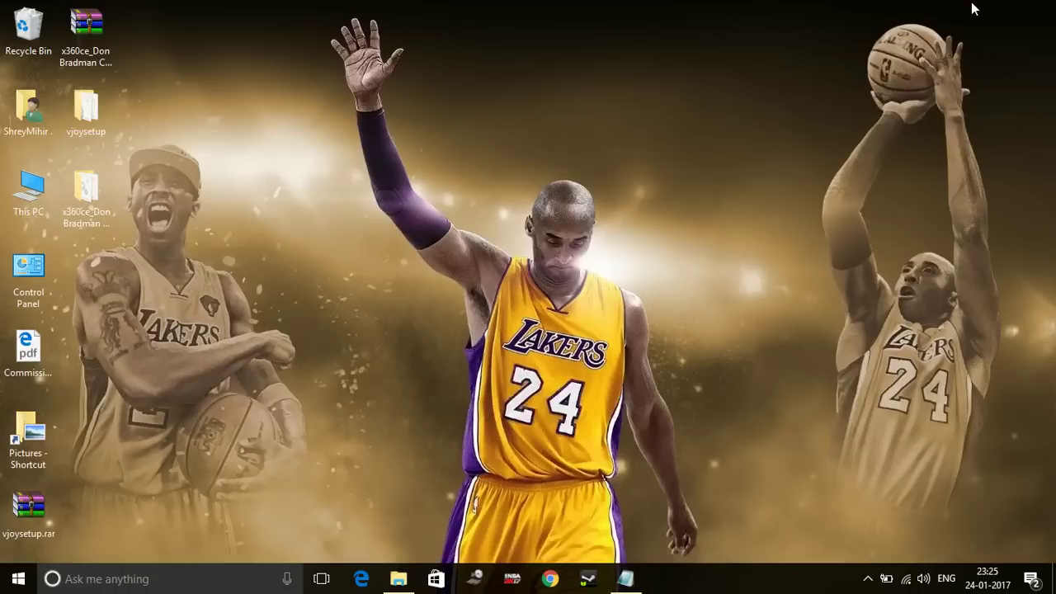
Open the system properties of This PC from the desktop and launch Device Manager from there.
{"action": "right_click", "coordinate": [25, 205]}
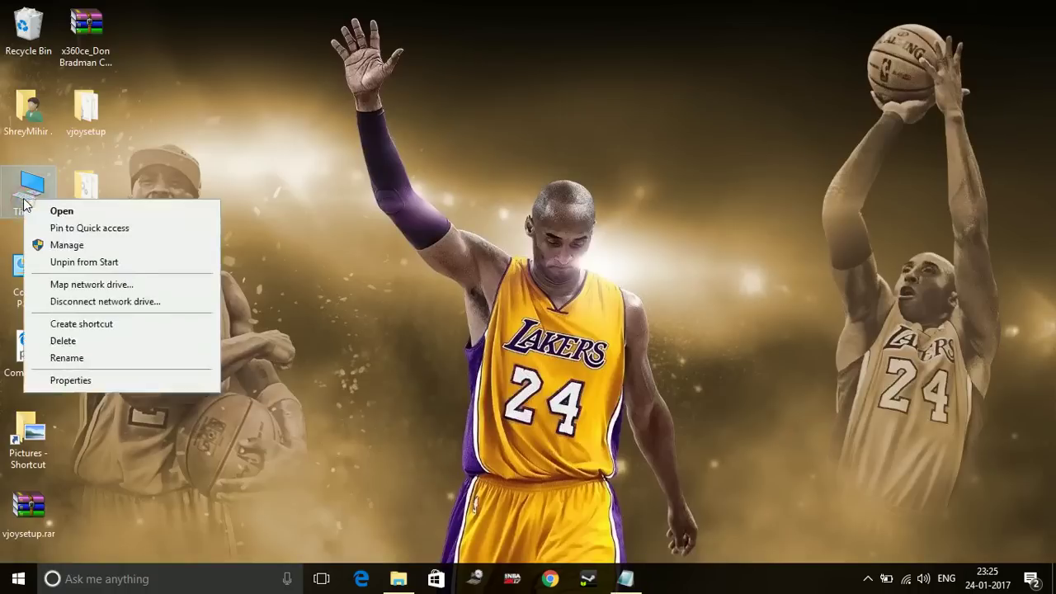
{"action": "left_click", "coordinate": [79, 381]}
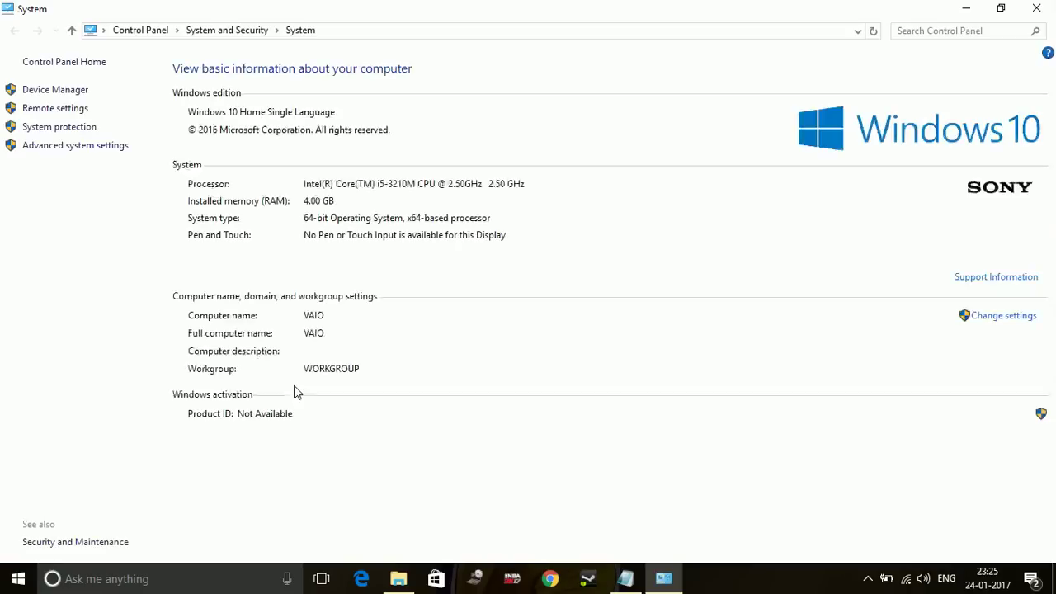
{"action": "left_click", "coordinate": [74, 92]}
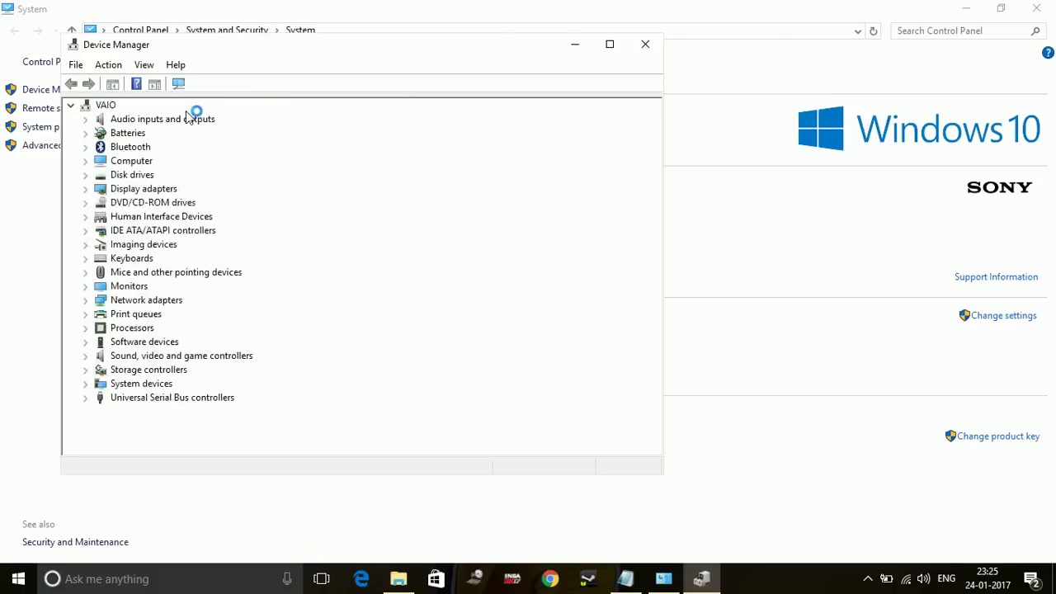
Run an automatic driver software update for the AMD Radeon HD 7500M/7600M Series display adapter and close the update wizard.
{"action": "left_click", "coordinate": [86, 189]}
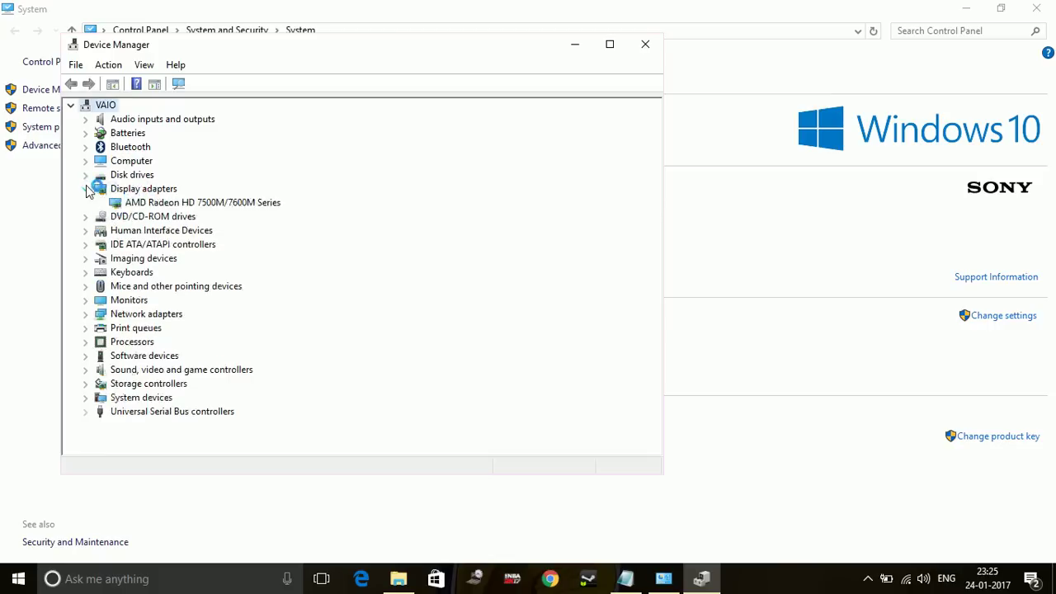
{"action": "double_click", "coordinate": [174, 202]}
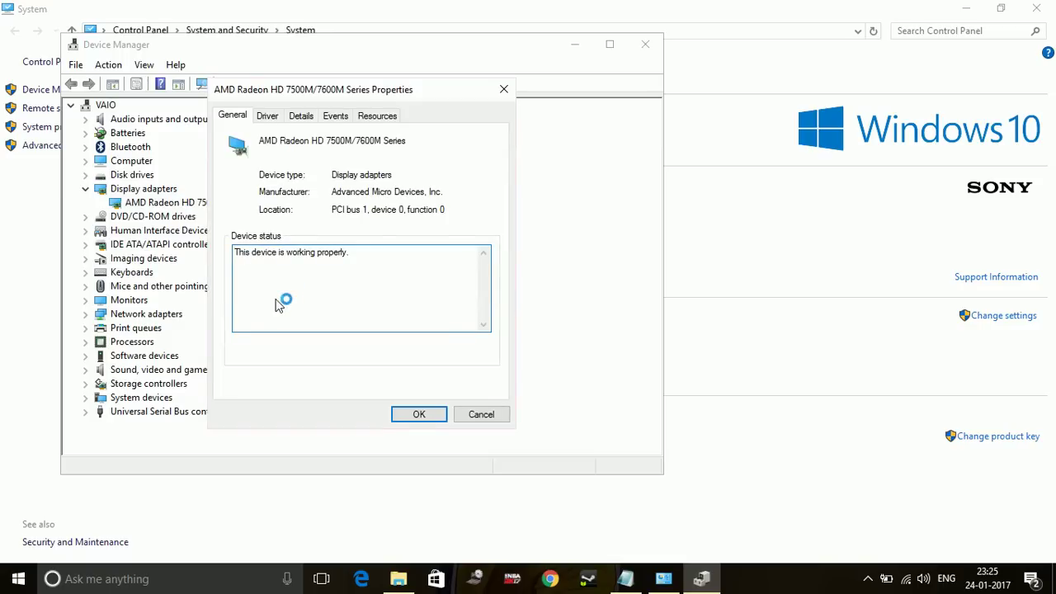
{"action": "left_click", "coordinate": [502, 89]}
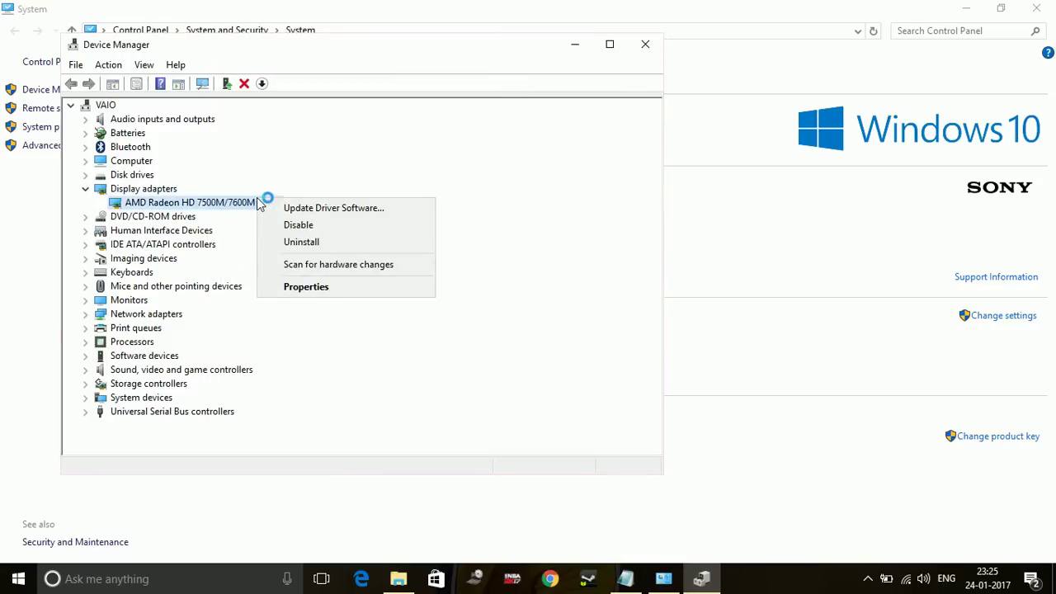
{"action": "left_click", "coordinate": [318, 207]}
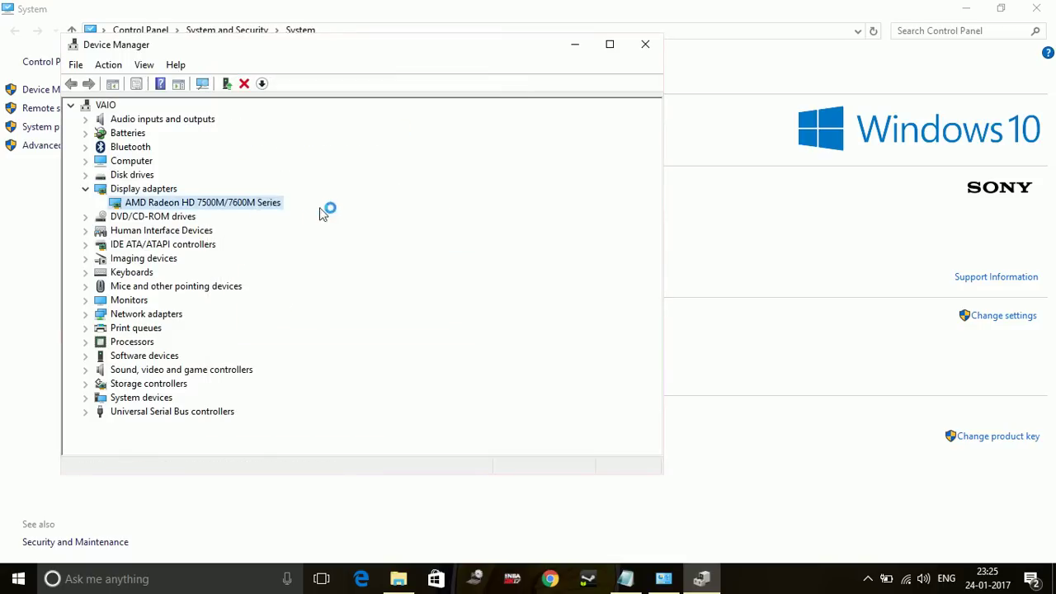
{"action": "left_click", "coordinate": [349, 229]}
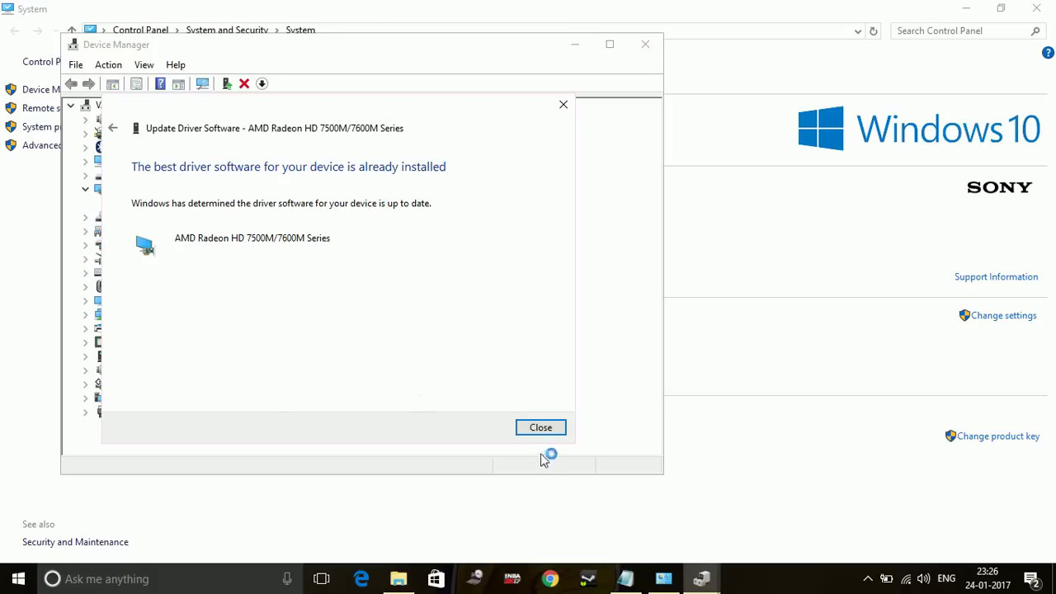
{"action": "left_click", "coordinate": [537, 430]}
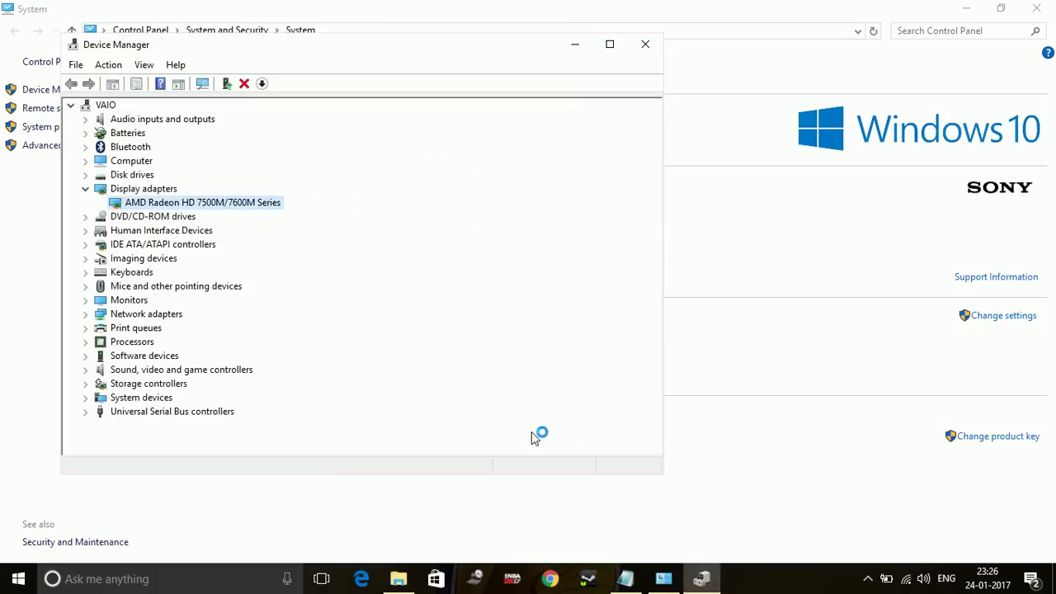
Close Device Manager and the System window, and bring the lagging-fix notes back up in Notepad with the cursor after "5) Update Your Drivers.".
{"action": "left_click", "coordinate": [638, 43]}
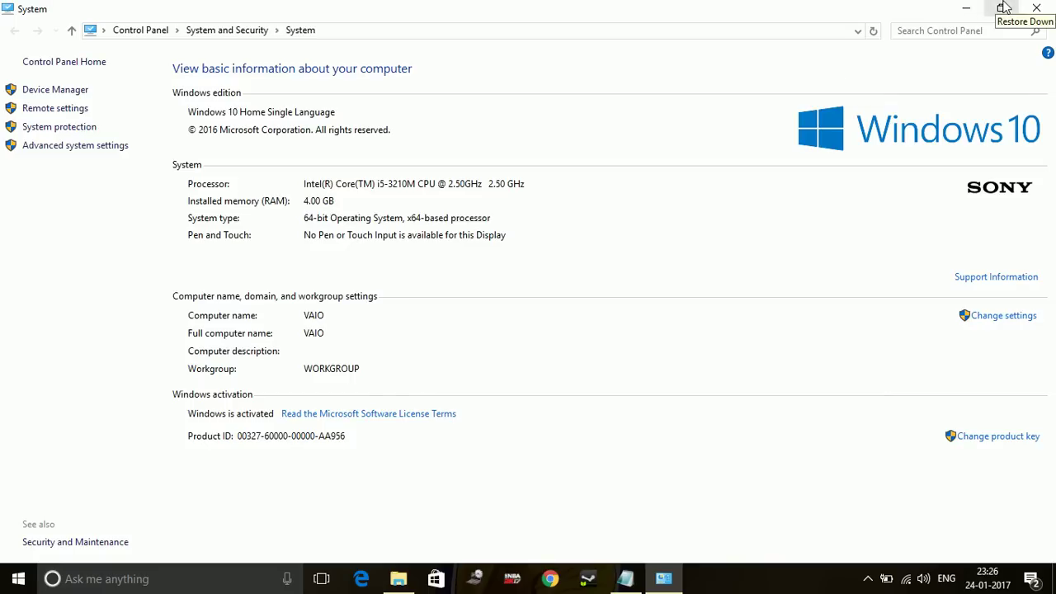
{"action": "left_click", "coordinate": [1038, 8]}
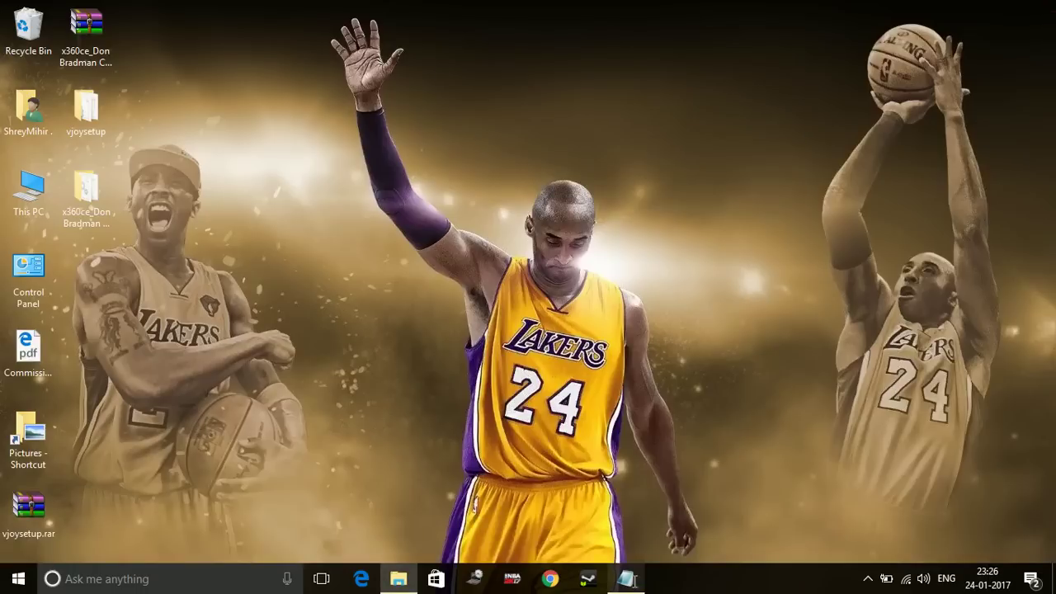
{"action": "left_click", "coordinate": [626, 578]}
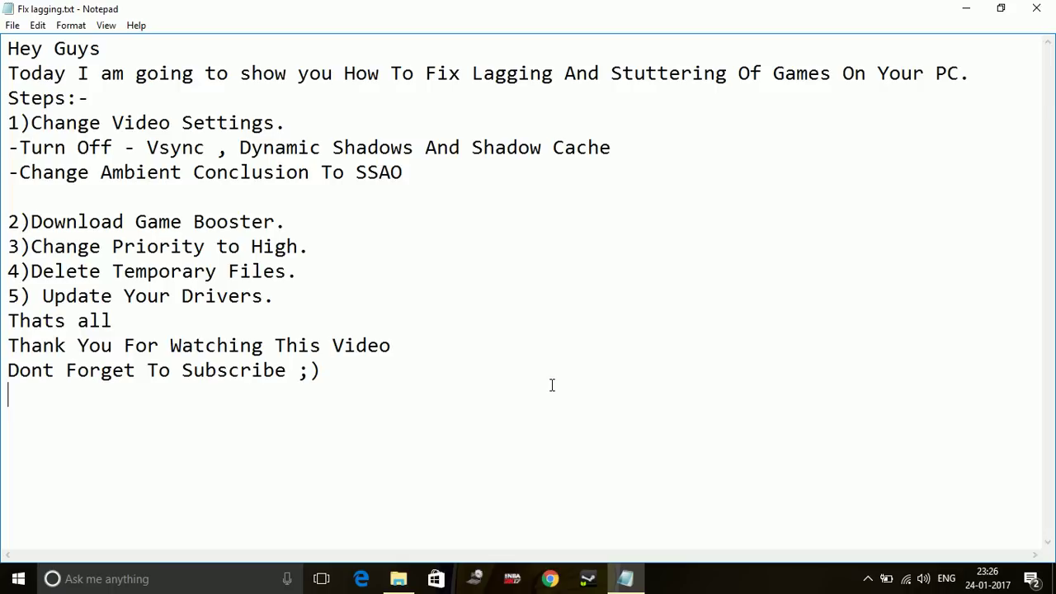
{"action": "left_click", "coordinate": [282, 298]}
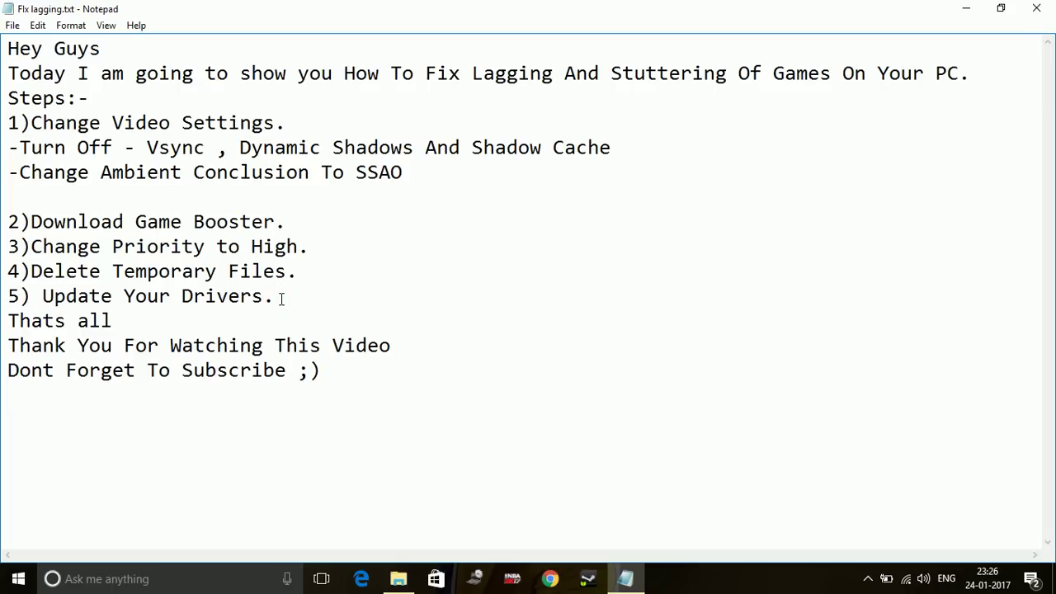